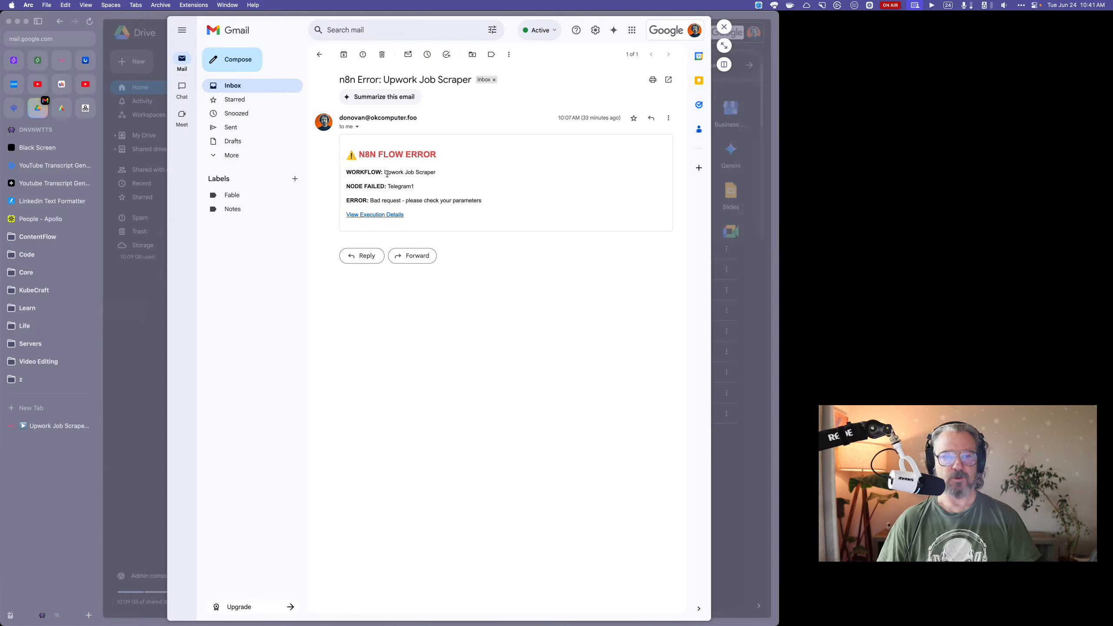
# Step: Open the failed Upwork Job Scraper execution from the n8n error email and read the Telegram1 node's error output
pyautogui.moveTo(388, 174); pyautogui.dragTo(441, 178)
pyautogui.click(441, 177)
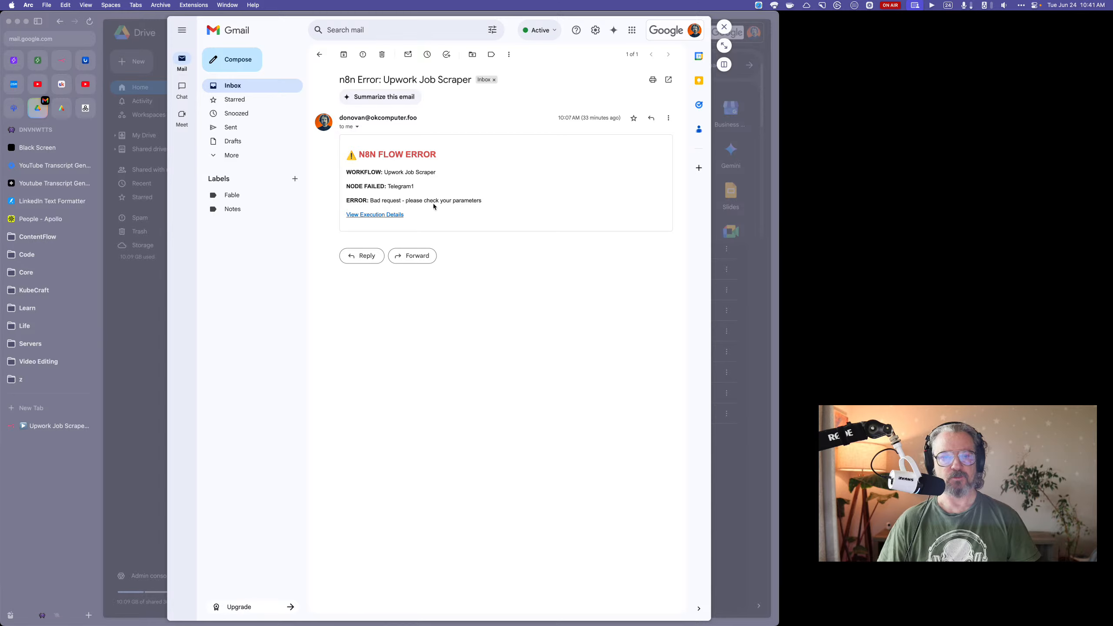
pyautogui.click(386, 216)
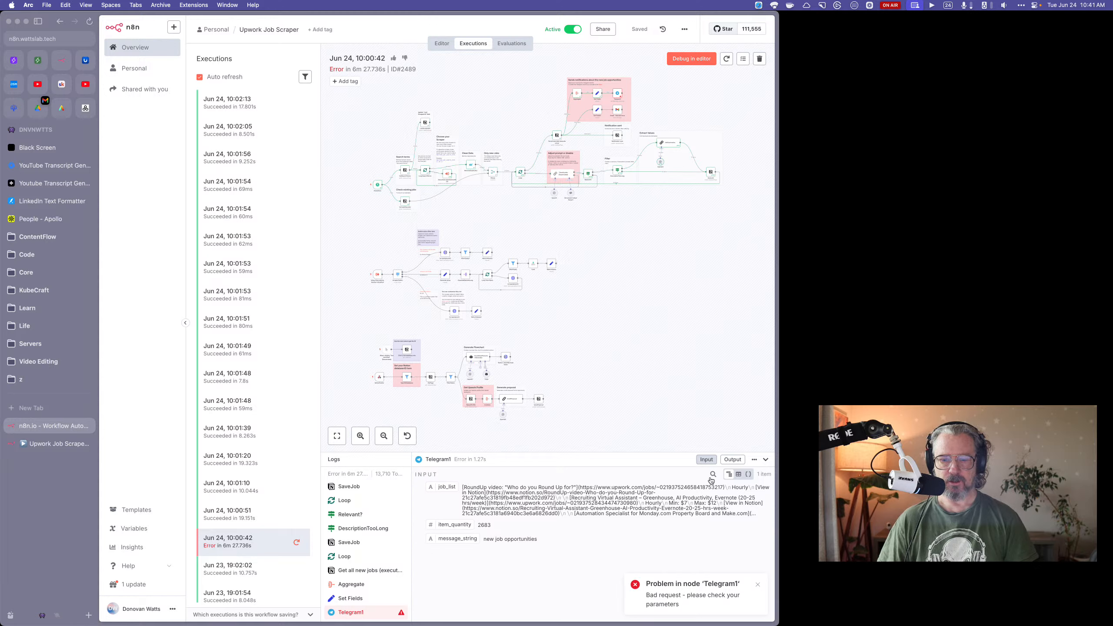
pyautogui.click(729, 460)
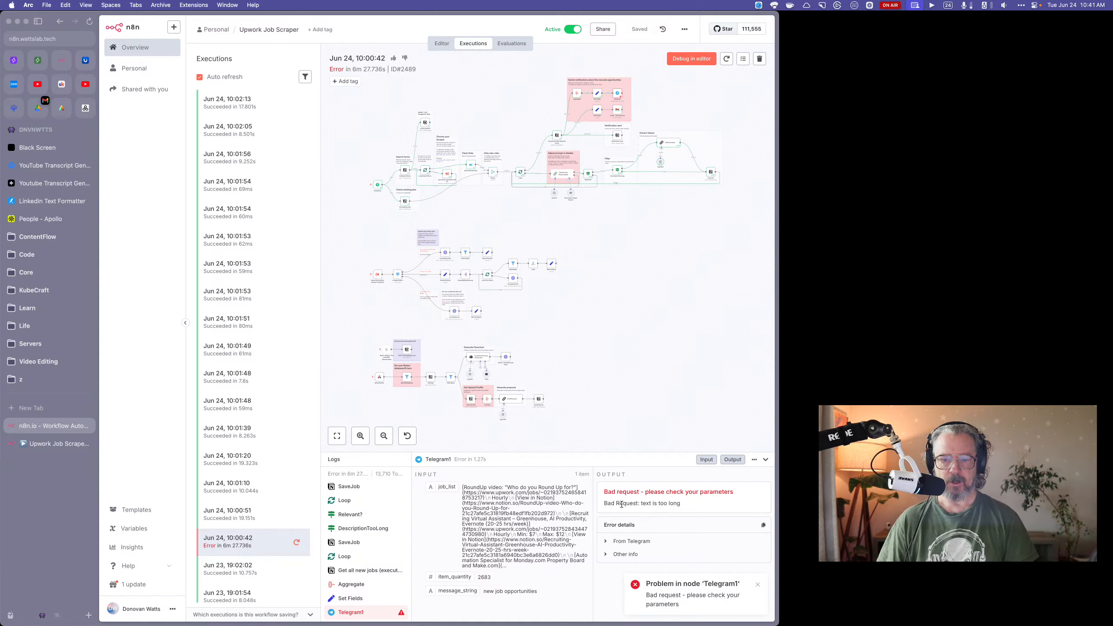
pyautogui.moveTo(605, 504); pyautogui.dragTo(681, 511)
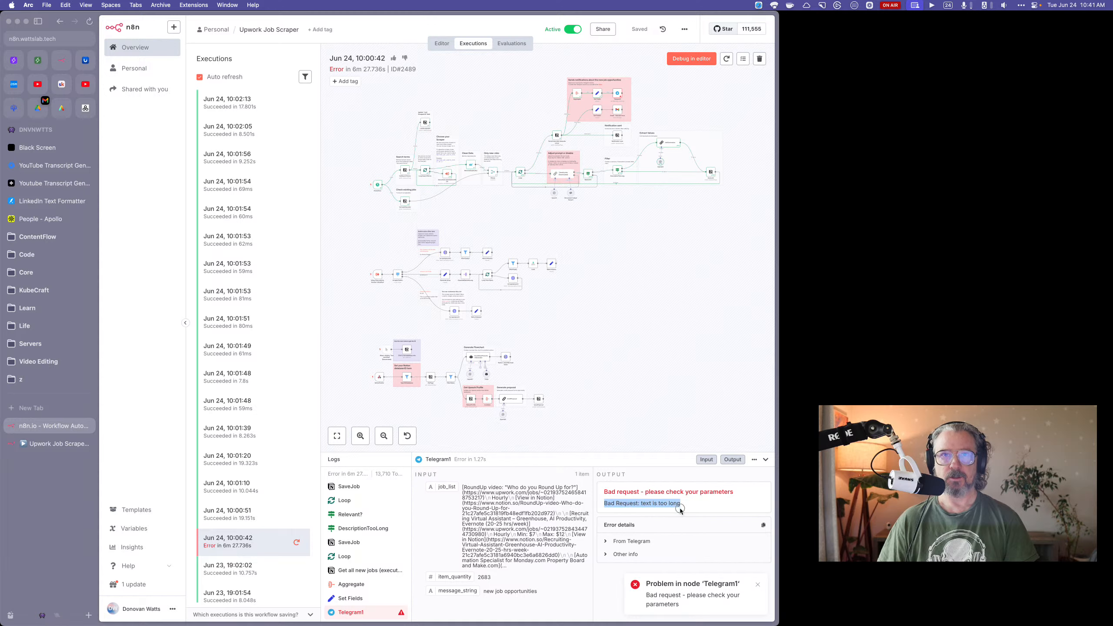
pyautogui.click(677, 507)
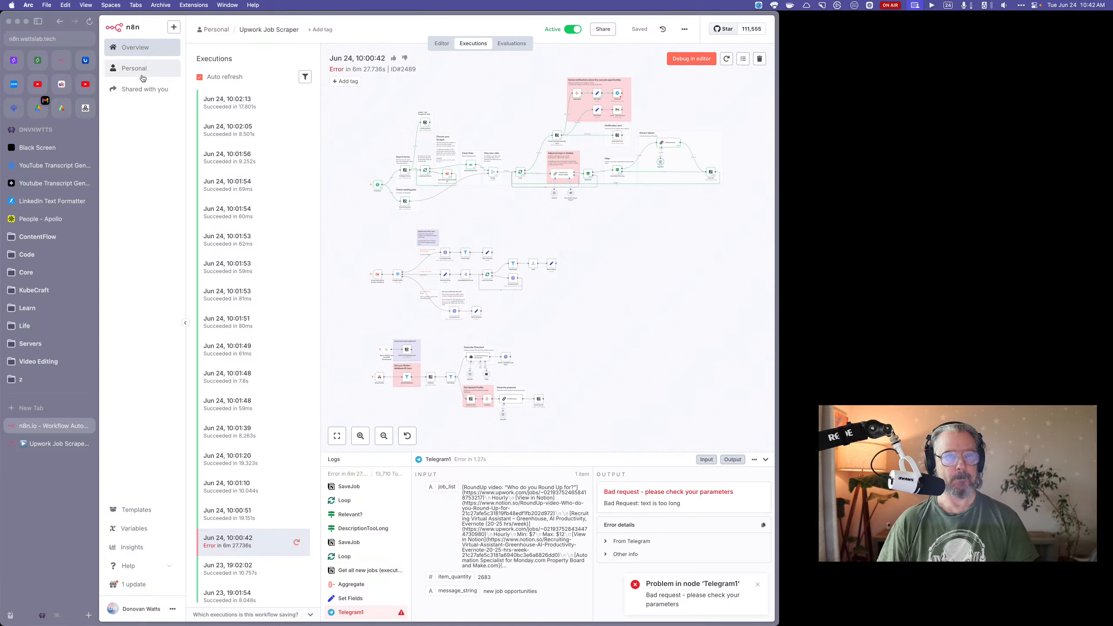
# Step: Search the workflow overview for "error" and open the ADMIN - Error Handling workflow
pyautogui.click(141, 49)
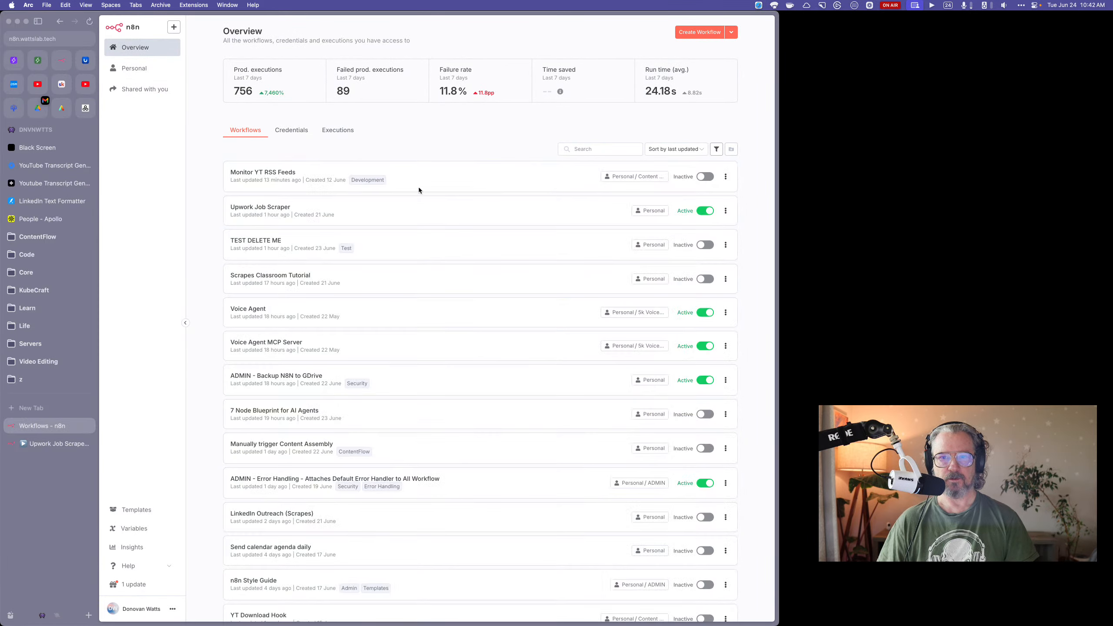
pyautogui.click(592, 149)
pyautogui.write('error')
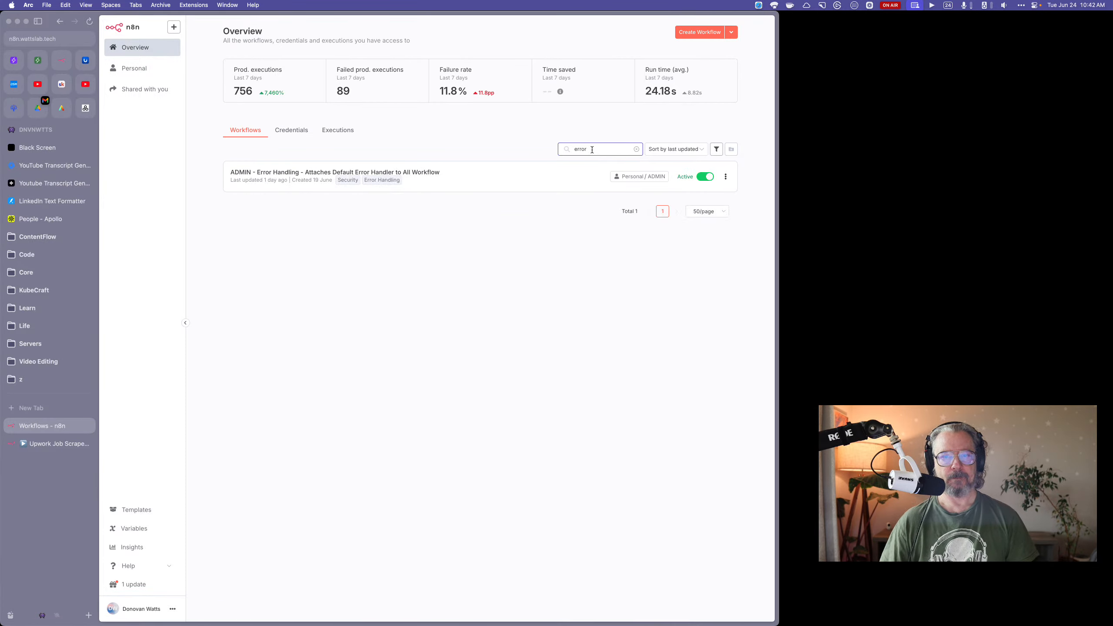
pyautogui.click(266, 179)
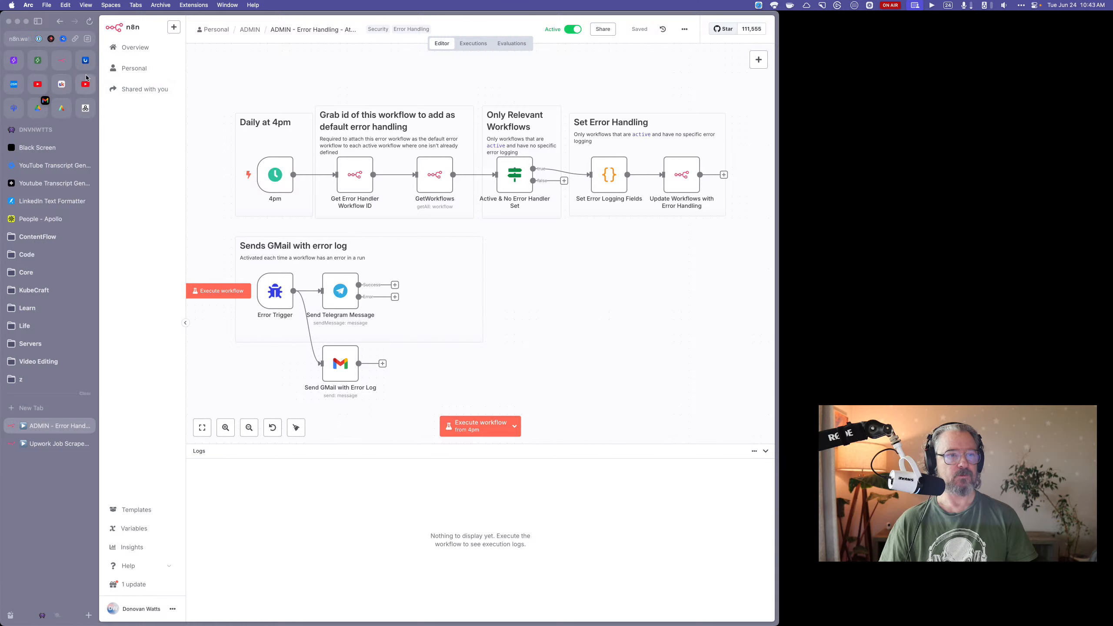
# Step: Set the Monitor YT RSS Feeds error workflow to "ADMIN - Error Handling - Attaches Default Error Handler to All Workflow" and save the settings
pyautogui.click(67, 67)
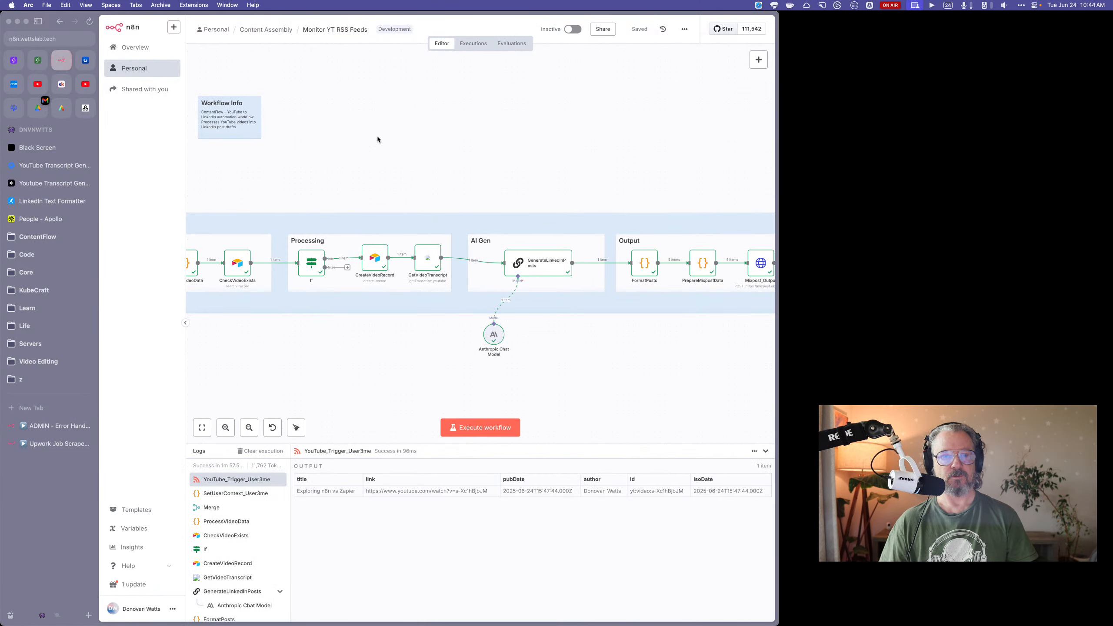
pyautogui.click(685, 30)
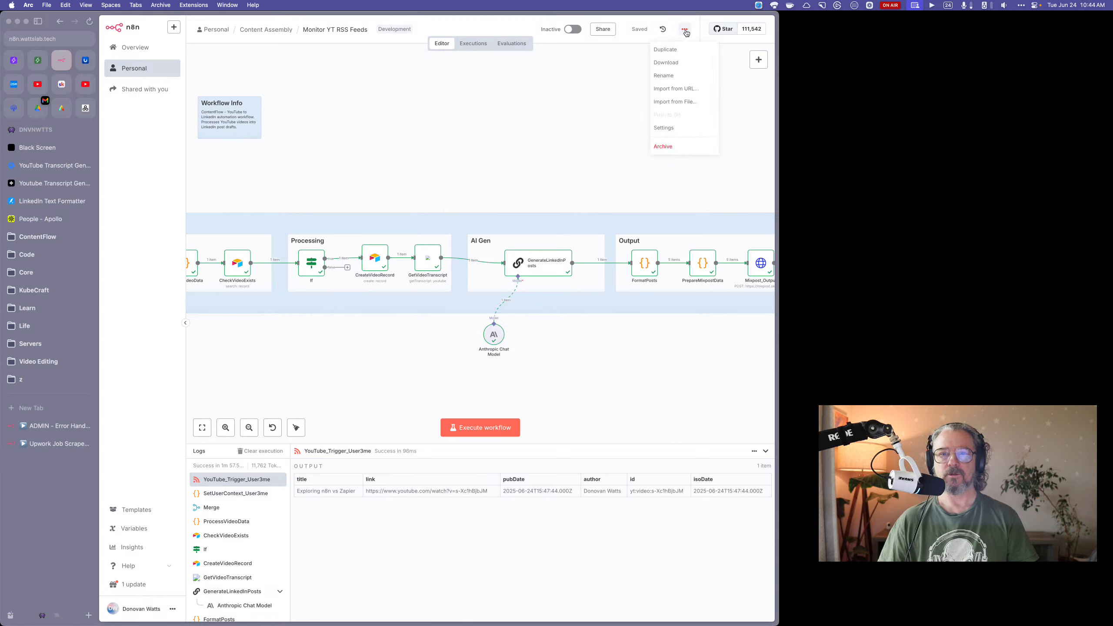
pyautogui.click(682, 130)
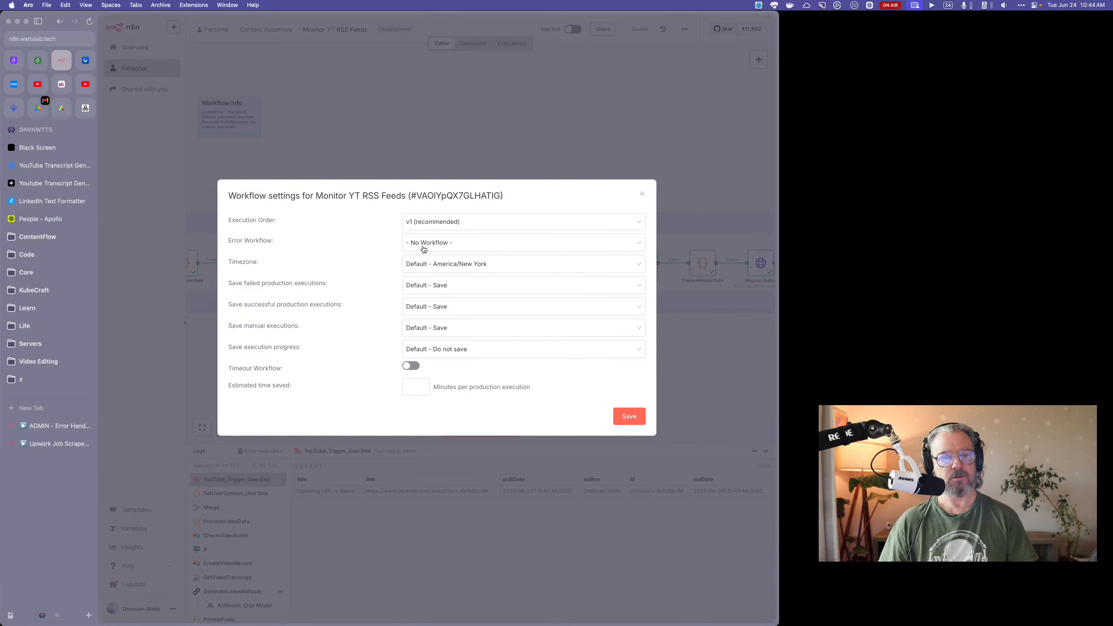
pyautogui.moveTo(286, 245)
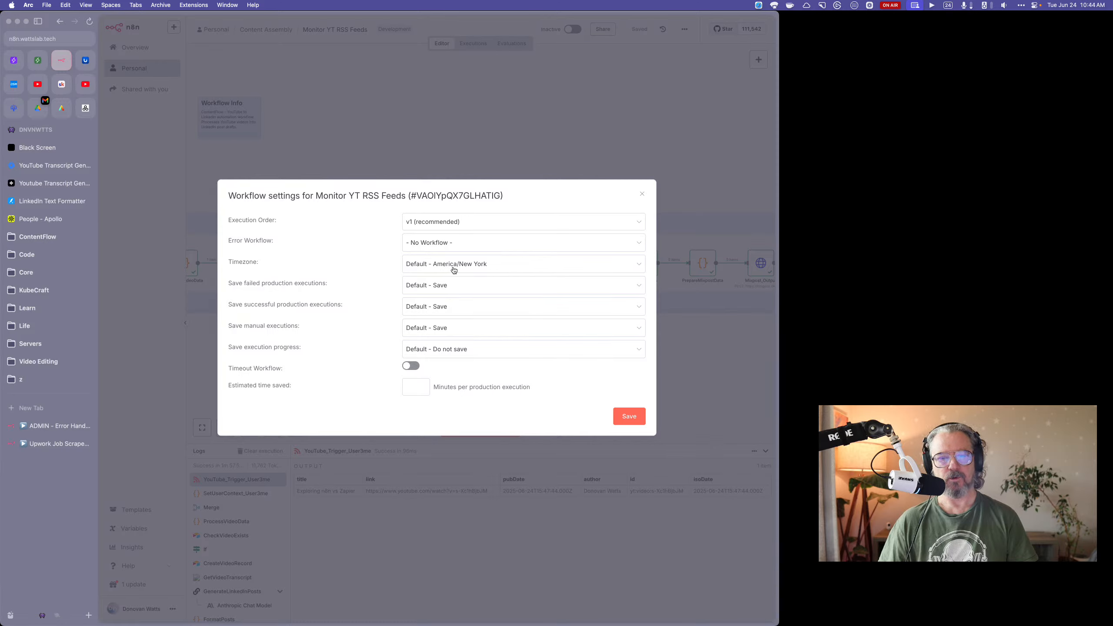
pyautogui.click(455, 245)
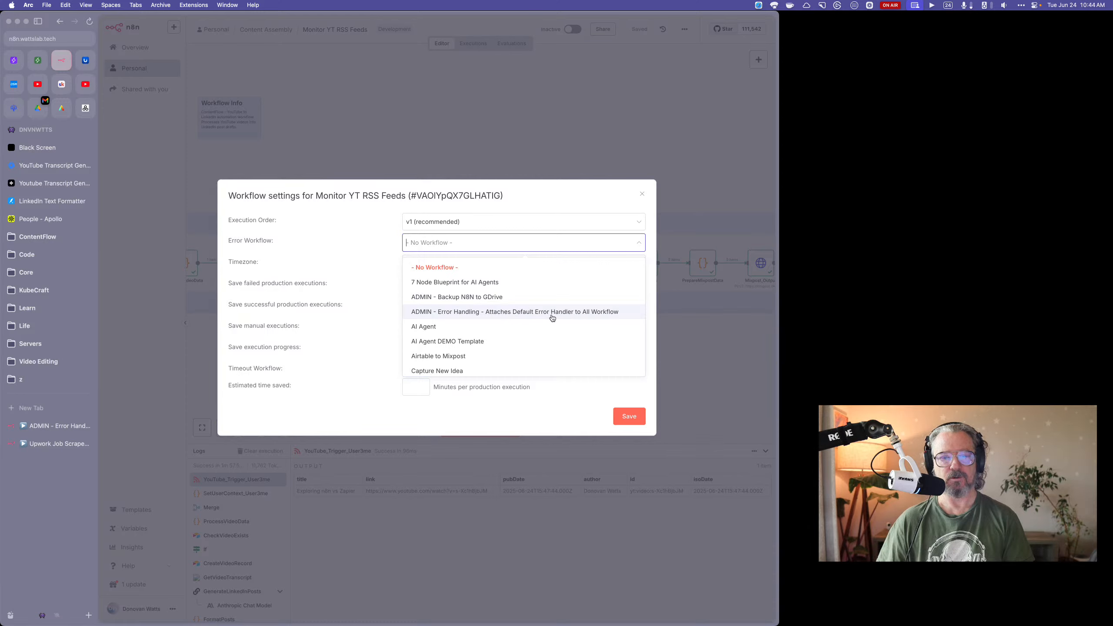
pyautogui.click(588, 312)
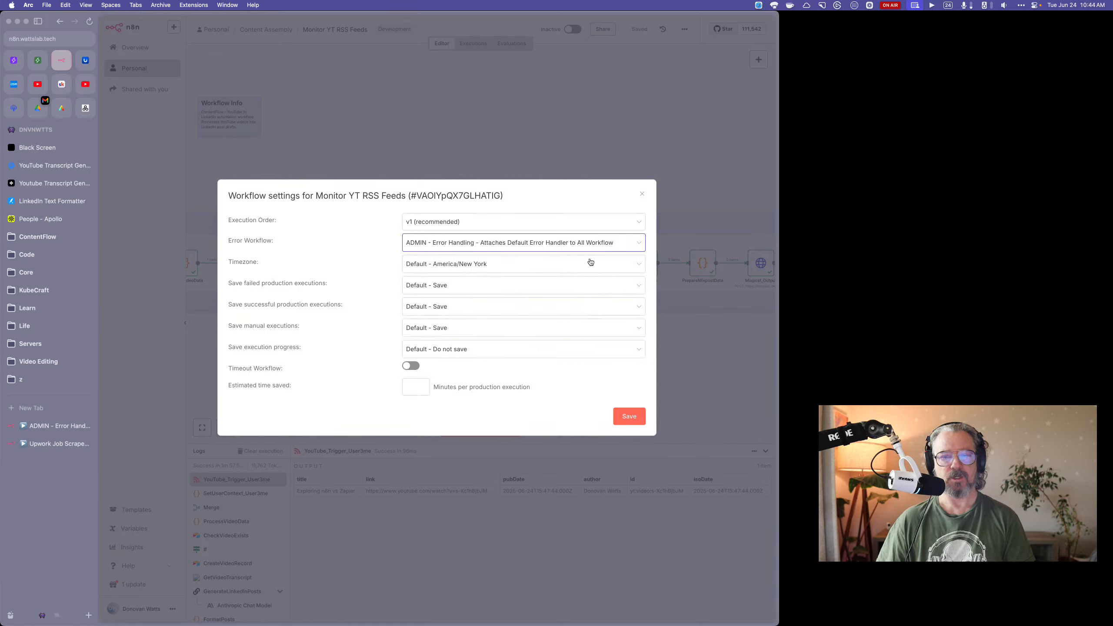
pyautogui.click(625, 418)
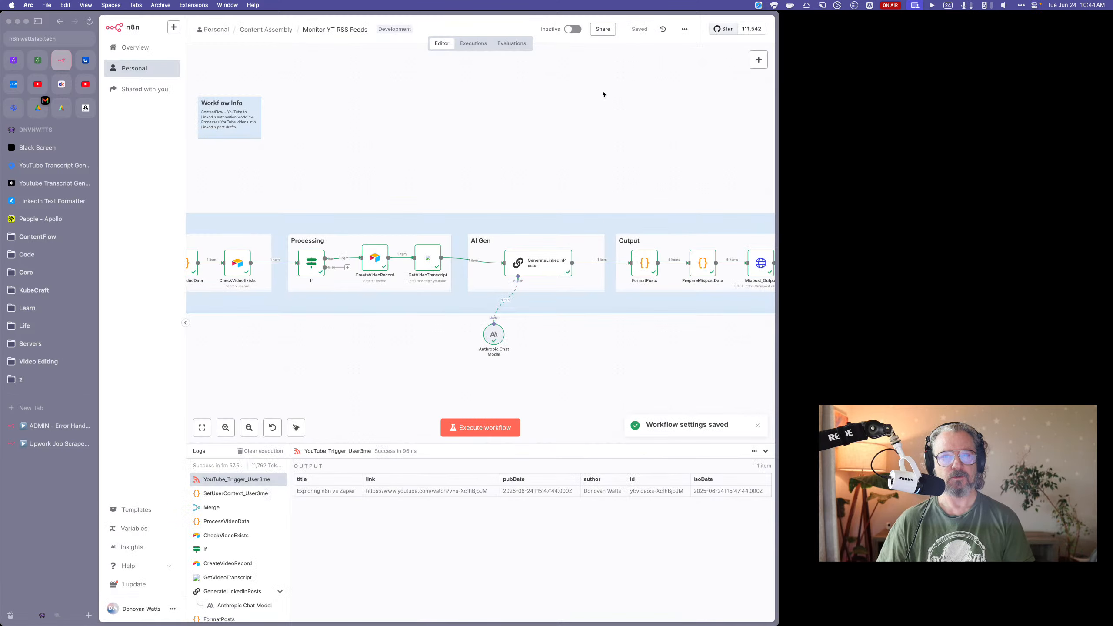
# Step: Check the saved error workflow in the Monitor YT RSS Feeds settings, and return to the ADMIN - Error Handling workflow
pyautogui.click(684, 29)
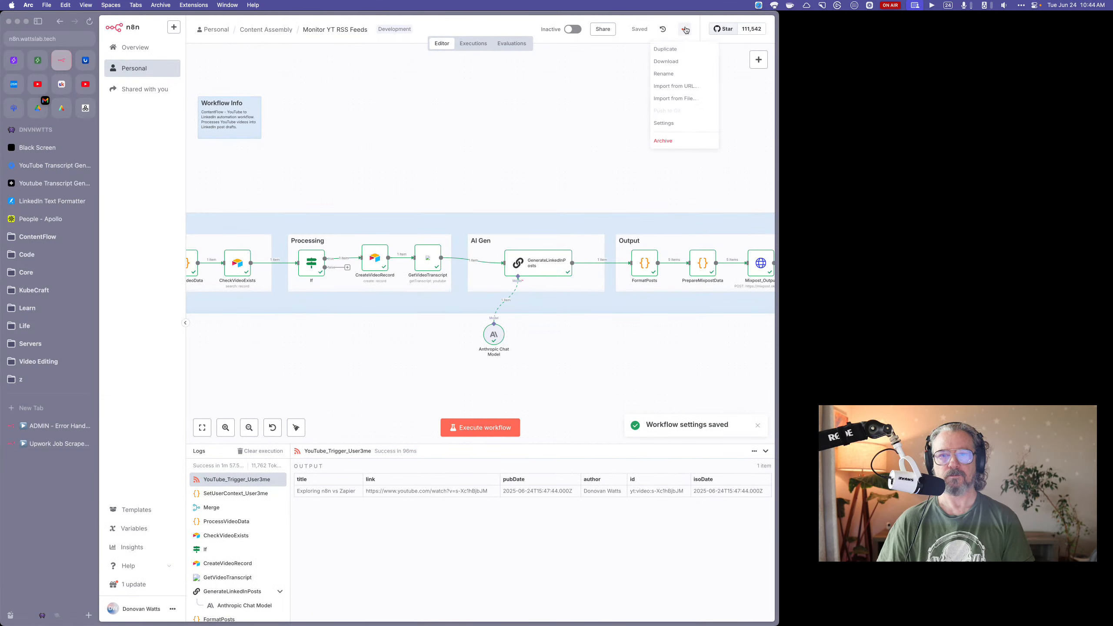
pyautogui.click(683, 127)
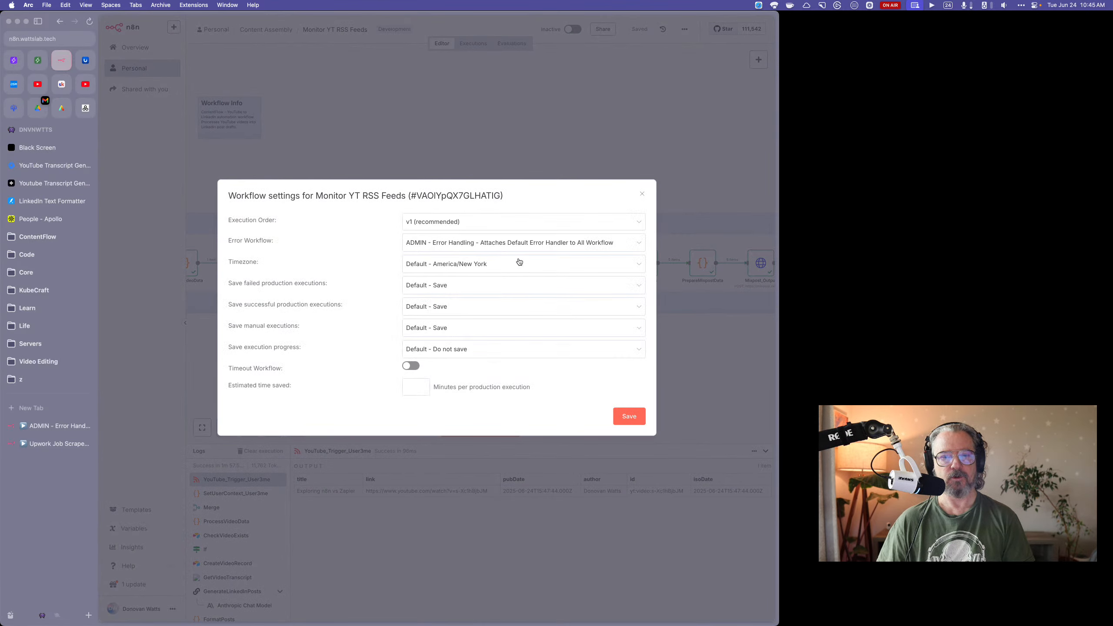
pyautogui.click(643, 193)
pyautogui.click(53, 426)
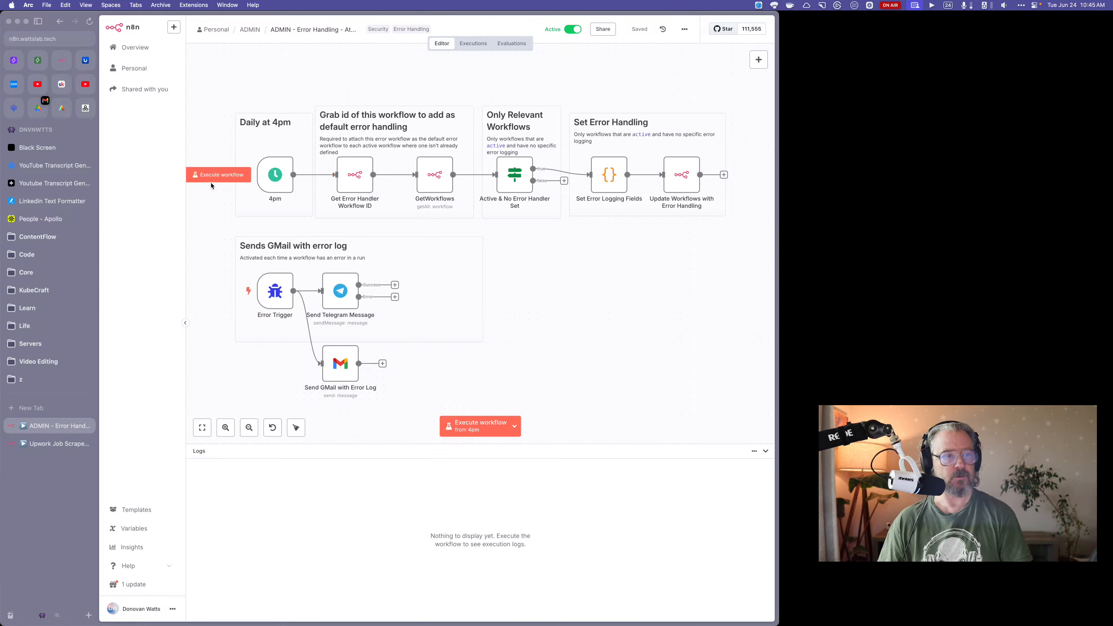
# Step: Reset the Monitor YT RSS Feeds error workflow to "- No Workflow -" and save the settings
pyautogui.click(61, 60)
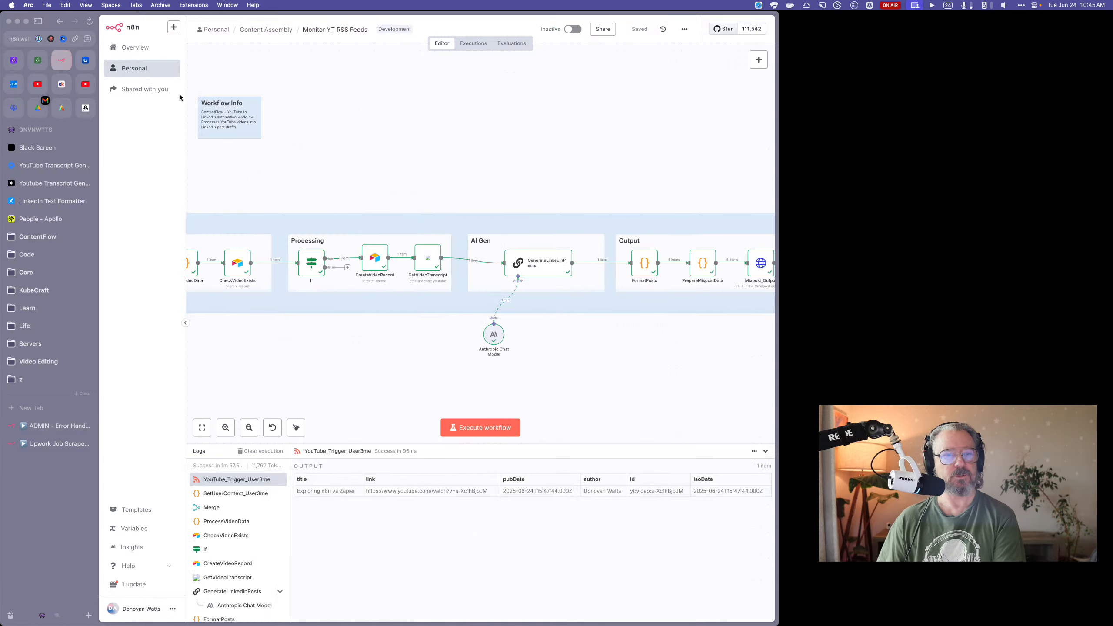
pyautogui.click(683, 31)
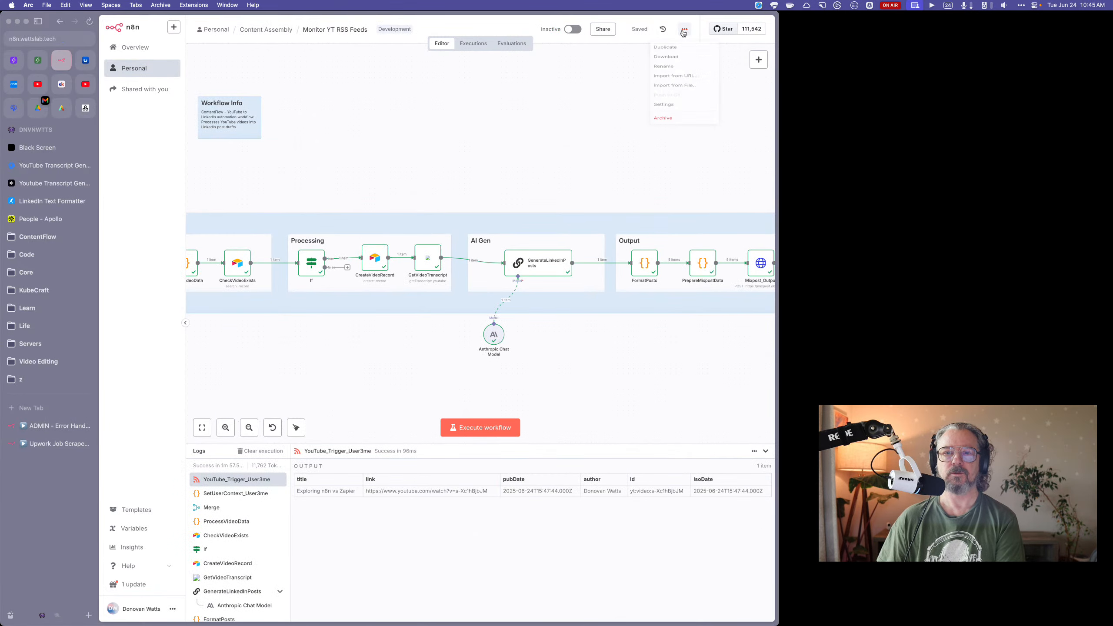
pyautogui.click(674, 130)
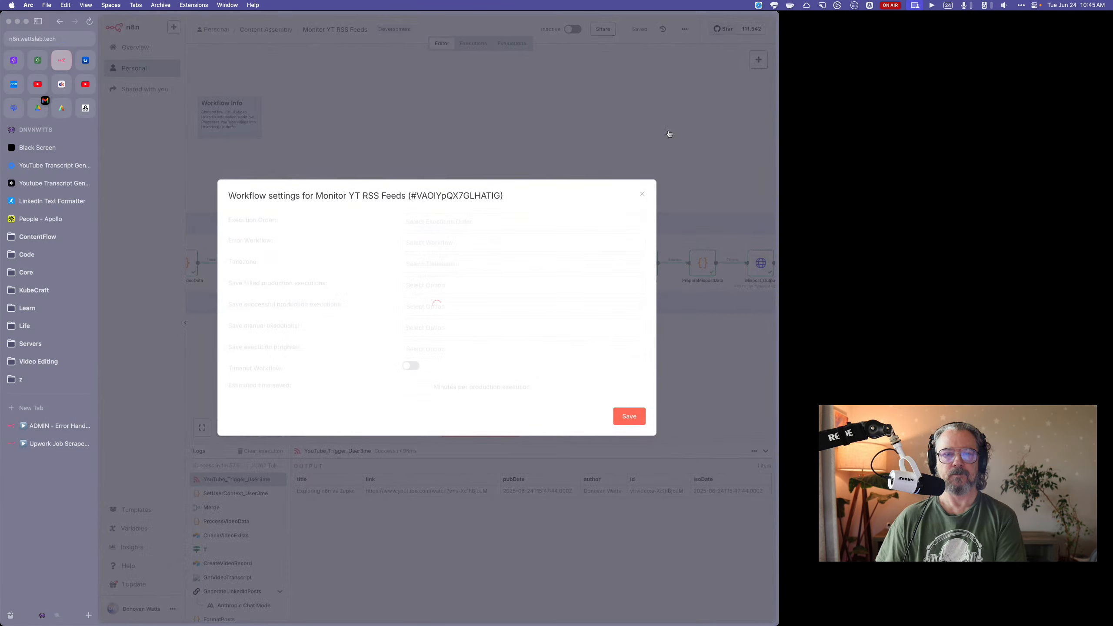
pyautogui.click(493, 242)
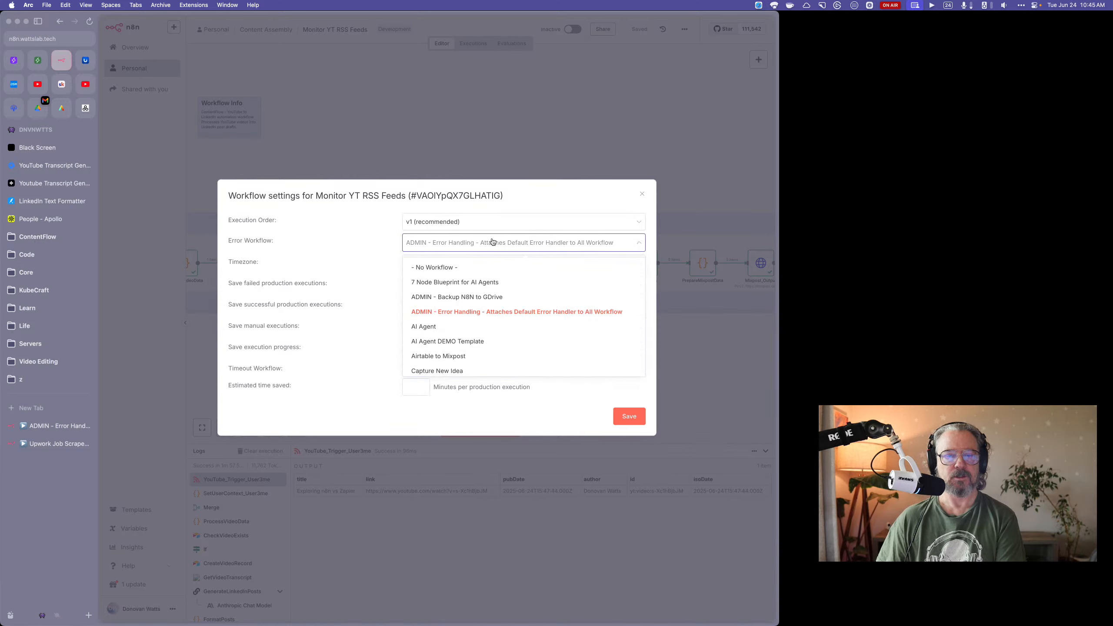
pyautogui.click(490, 263)
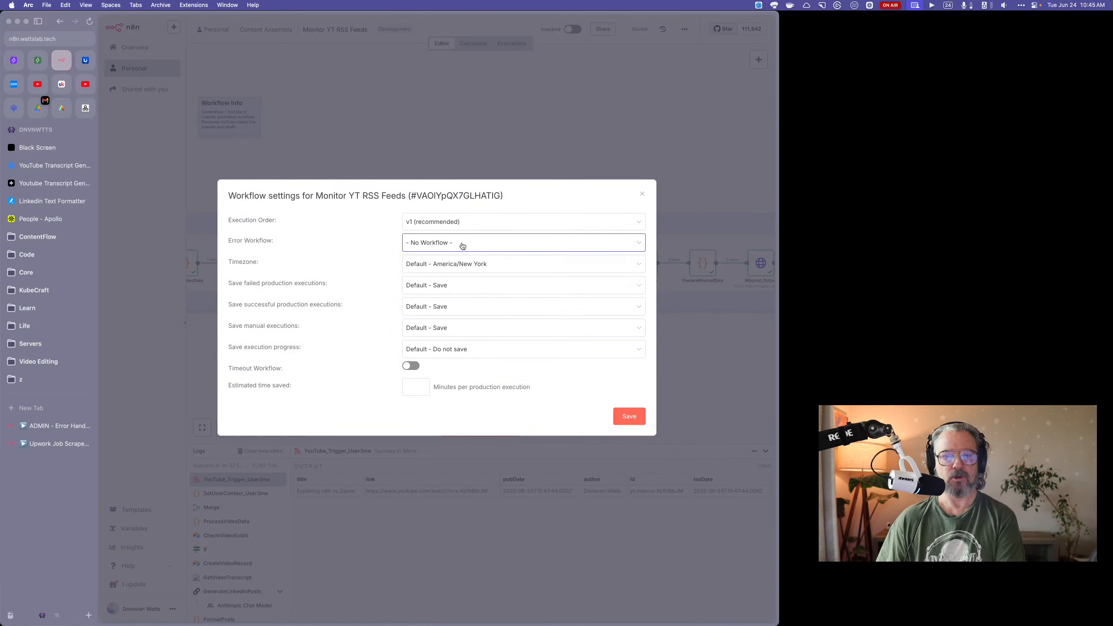
pyautogui.click(631, 415)
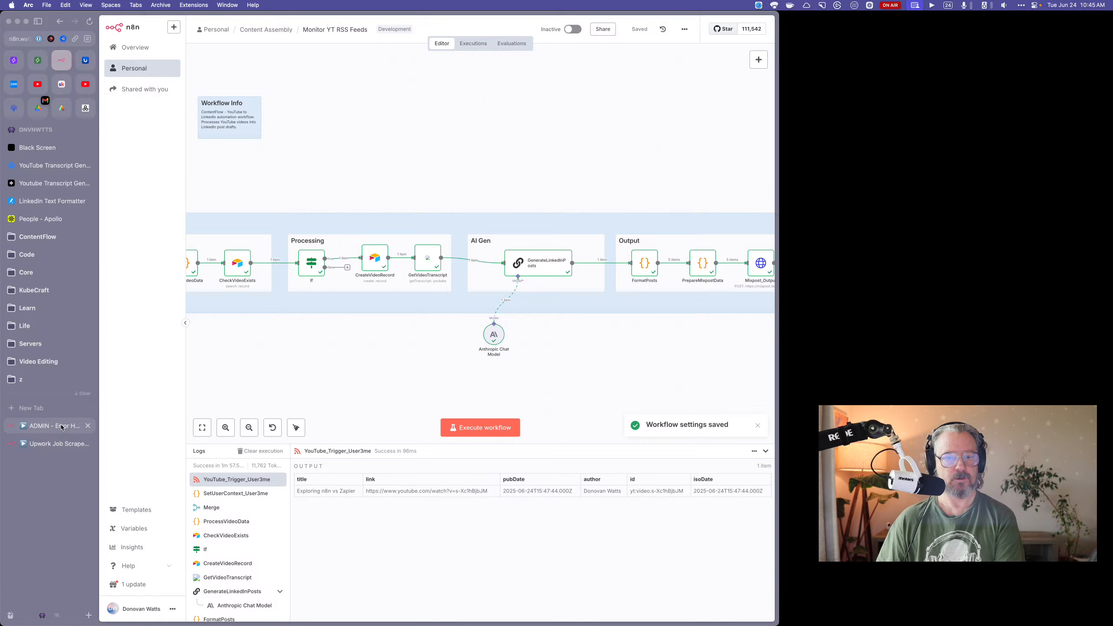
# Step: Execute the 4pm schedule trigger in the ADMIN - Error Handling workflow and inspect the timezone in its output
pyautogui.click(62, 427)
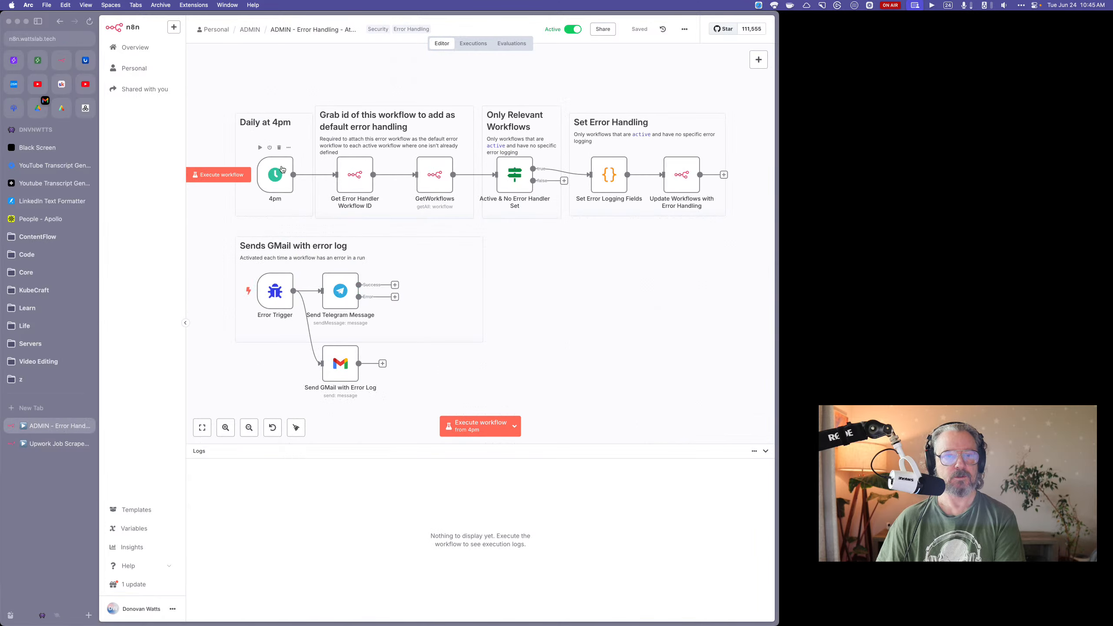
pyautogui.click(274, 180)
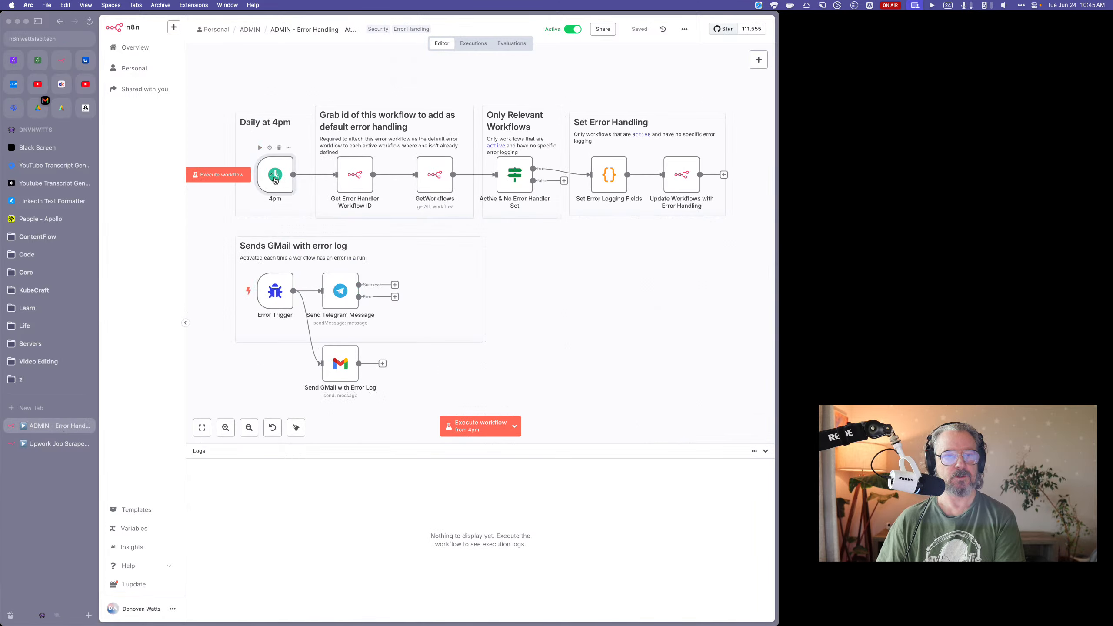
pyautogui.doubleClick(275, 180)
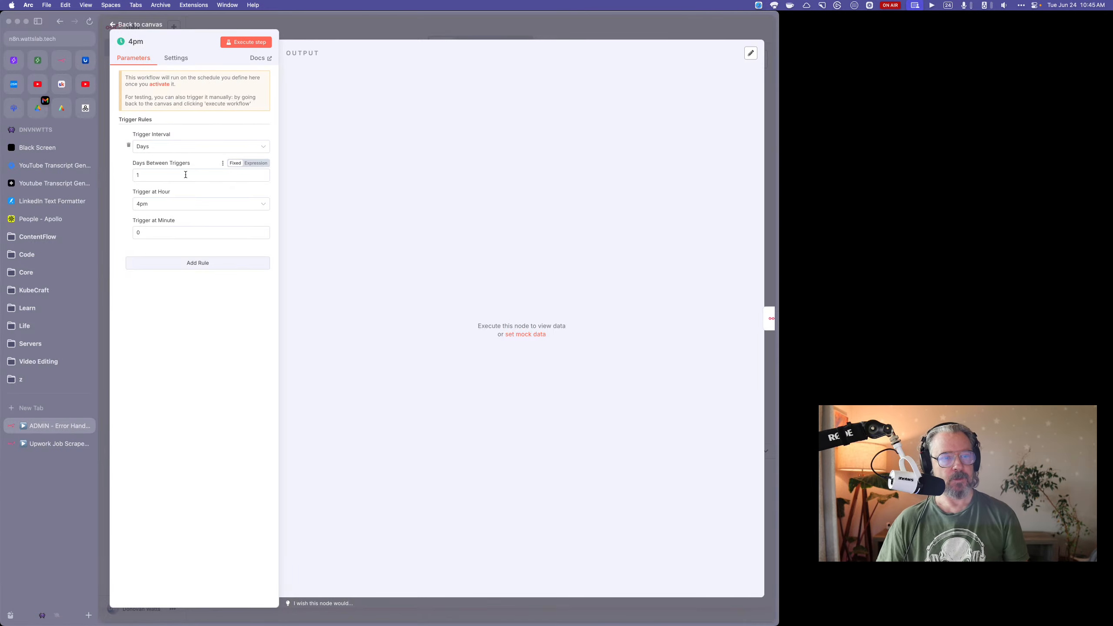
pyautogui.click(244, 44)
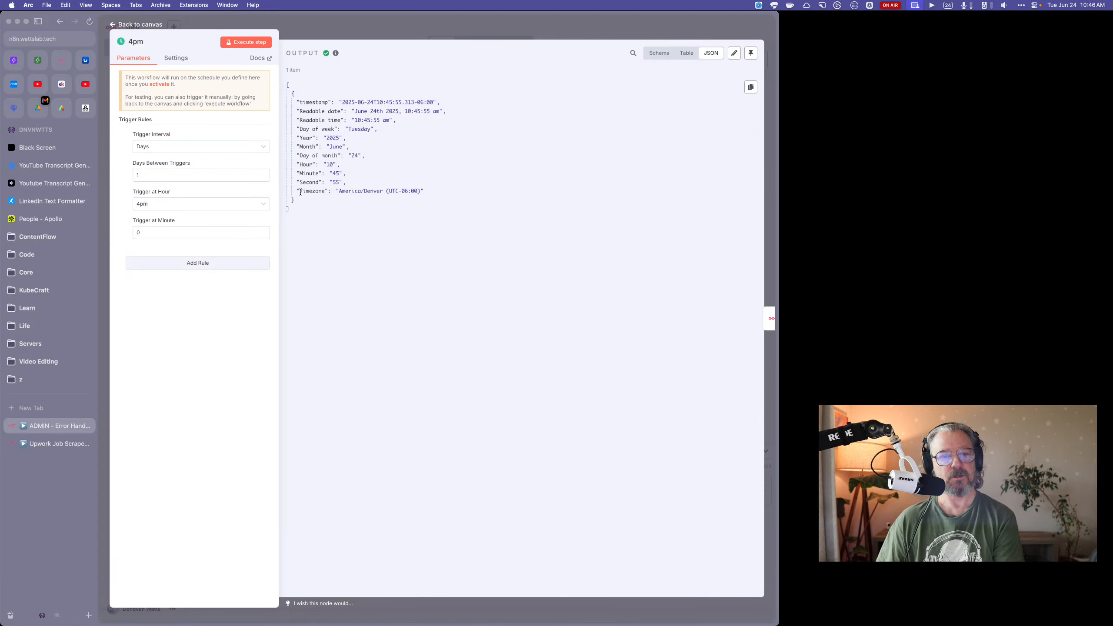
pyautogui.moveTo(300, 192); pyautogui.dragTo(425, 194)
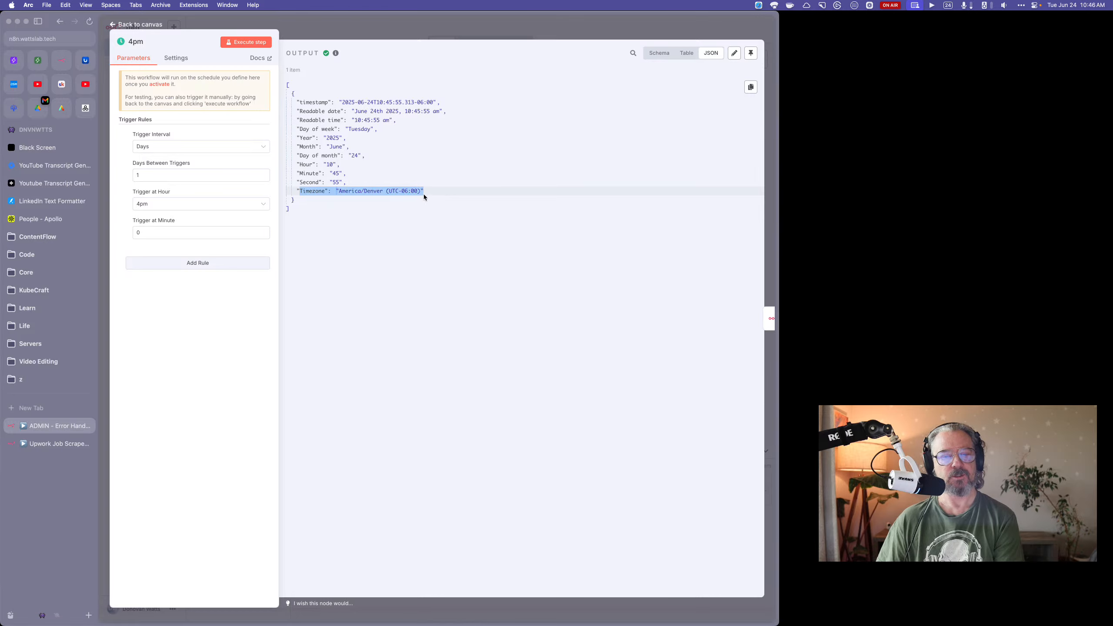
pyautogui.click(385, 195)
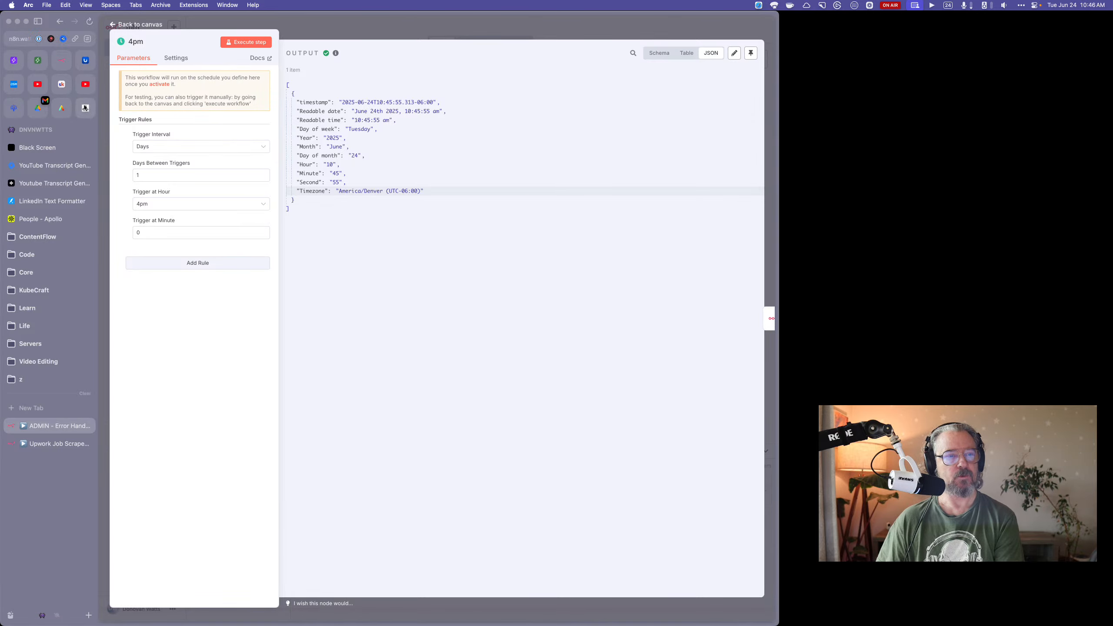
# Step: Set the timezone of the Monitor YT RSS Feeds workflow to America/Denver and save its settings
pyautogui.click(68, 70)
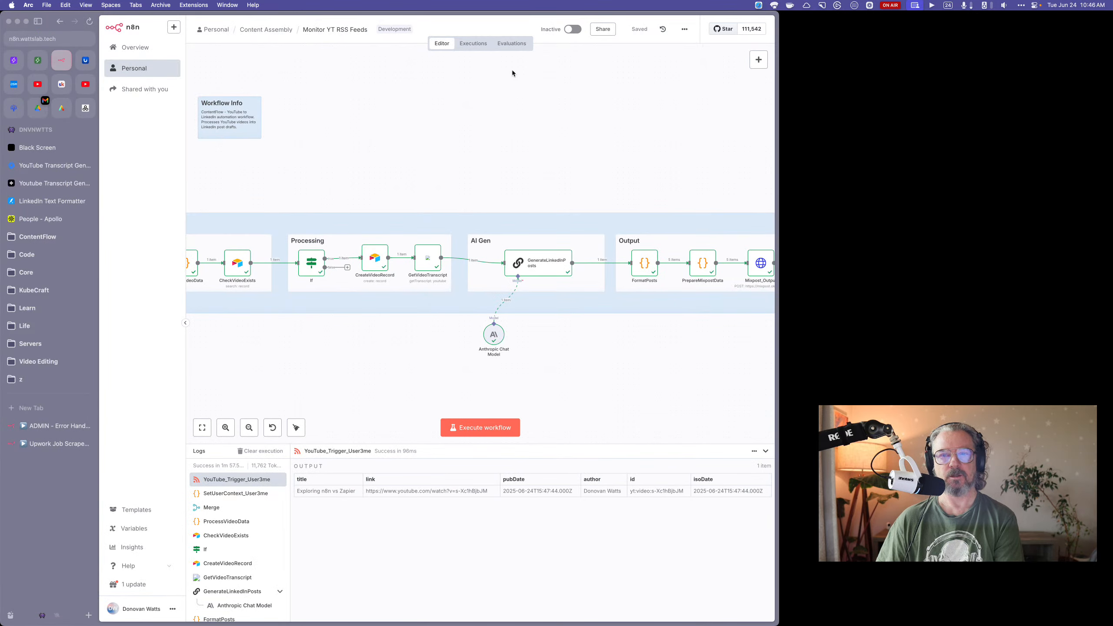
pyautogui.click(685, 29)
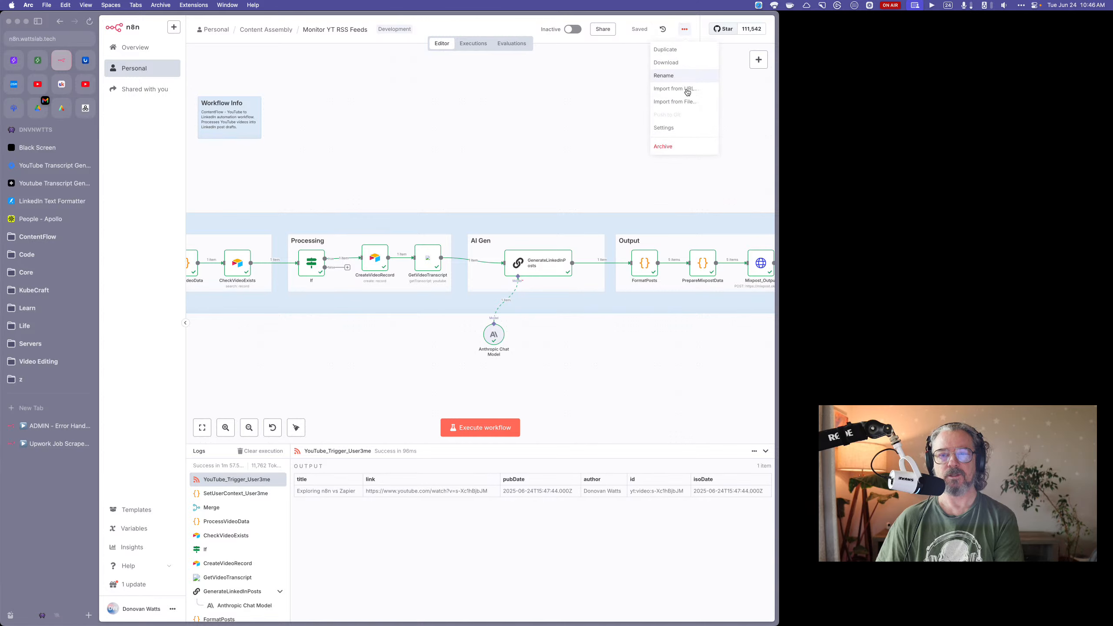
pyautogui.click(687, 128)
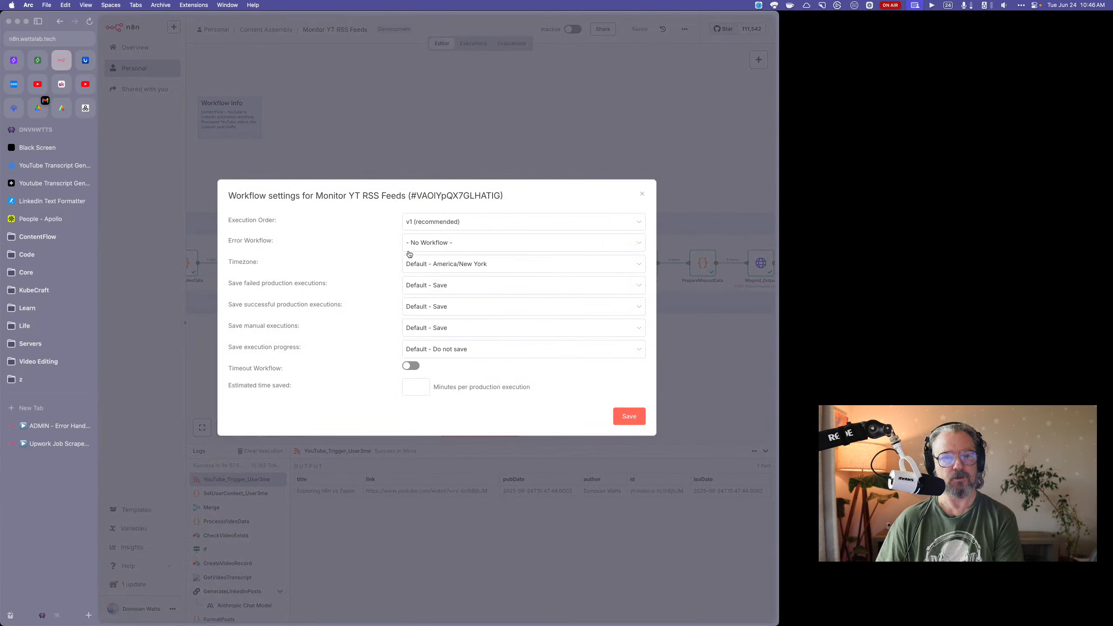
pyautogui.moveTo(263, 262)
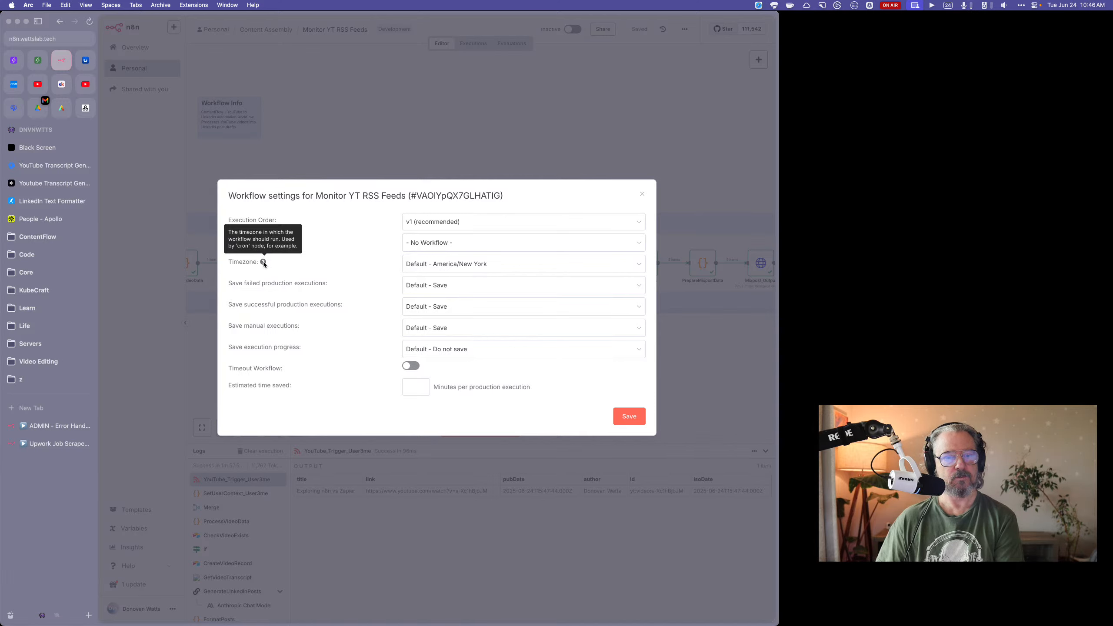
pyautogui.click(452, 264)
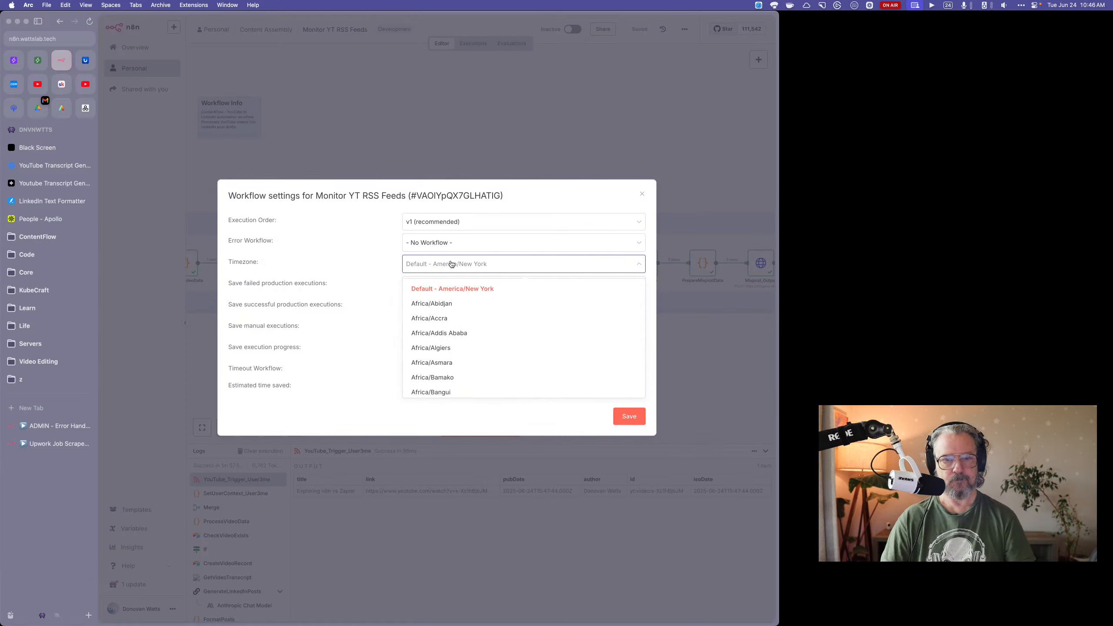
pyautogui.write('den')
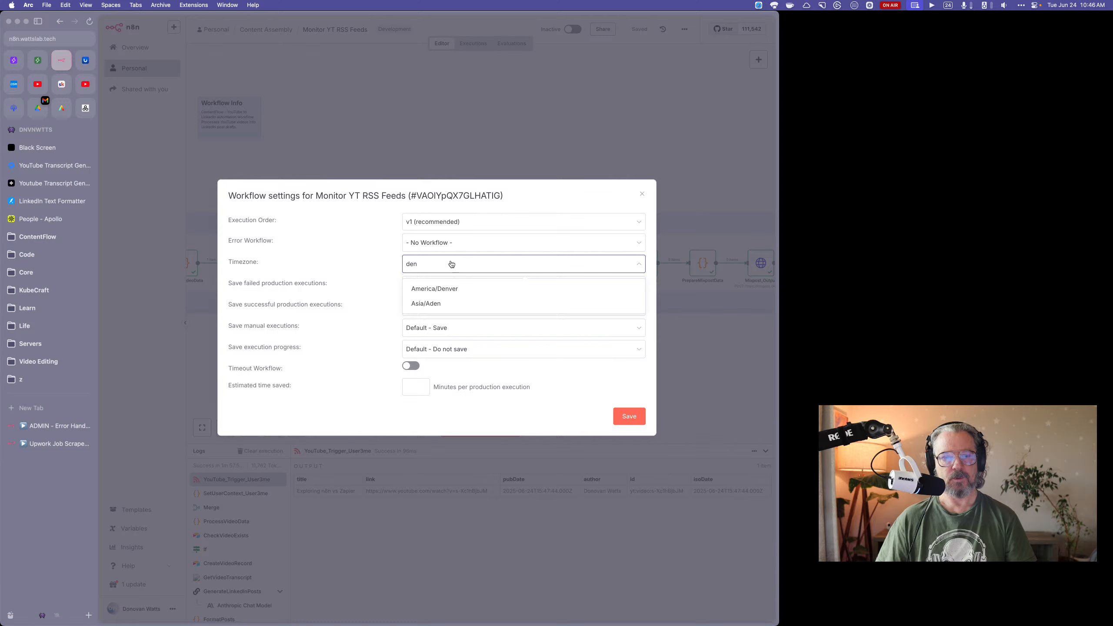
pyautogui.click(467, 288)
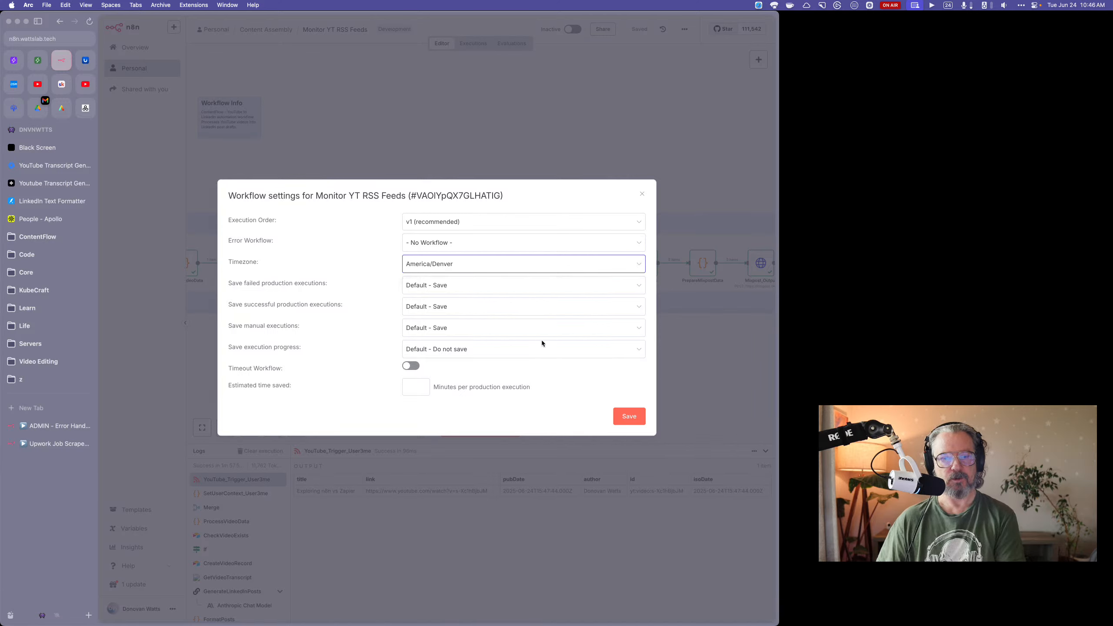
pyautogui.click(628, 417)
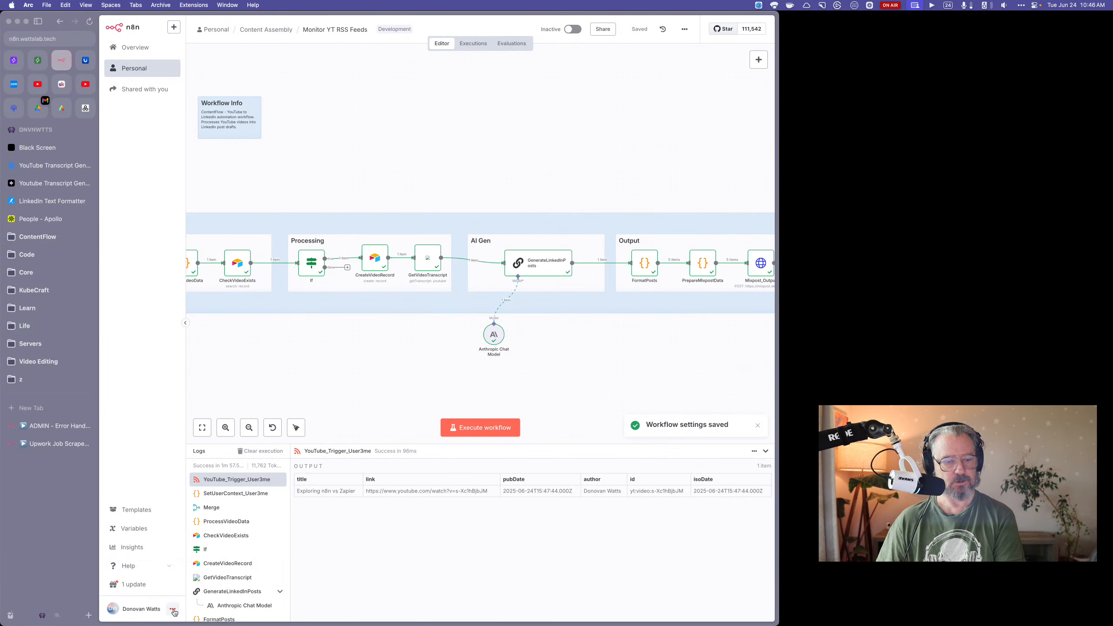
# Step: Return to the ADMIN - Error Handling workflow and execute the Get Error Handler Workflow ID node
pyautogui.click(54, 427)
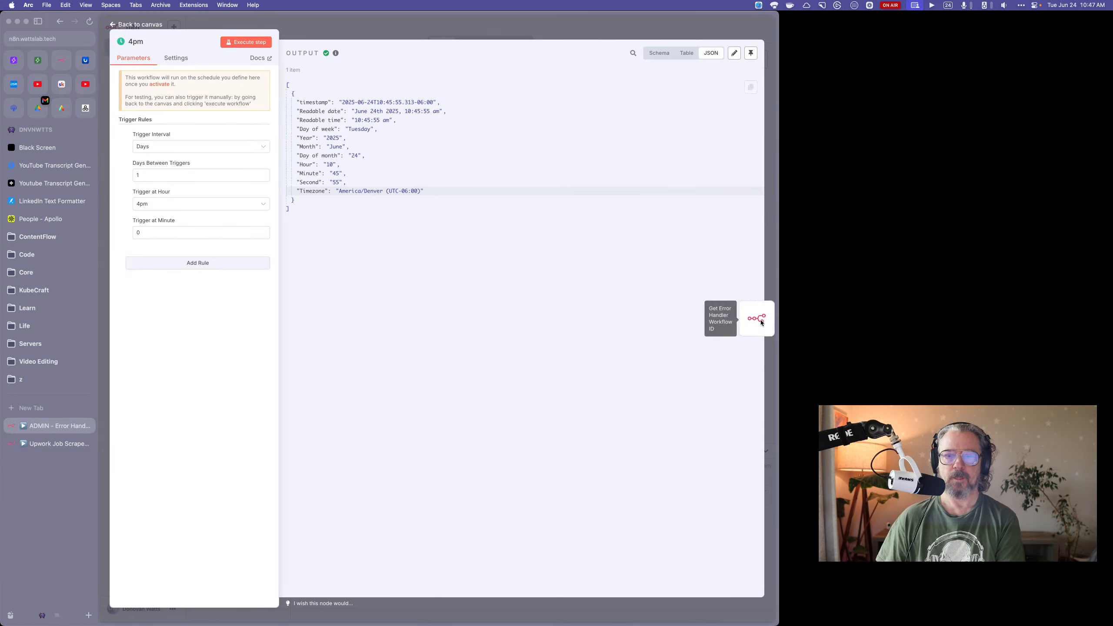
pyautogui.click(763, 324)
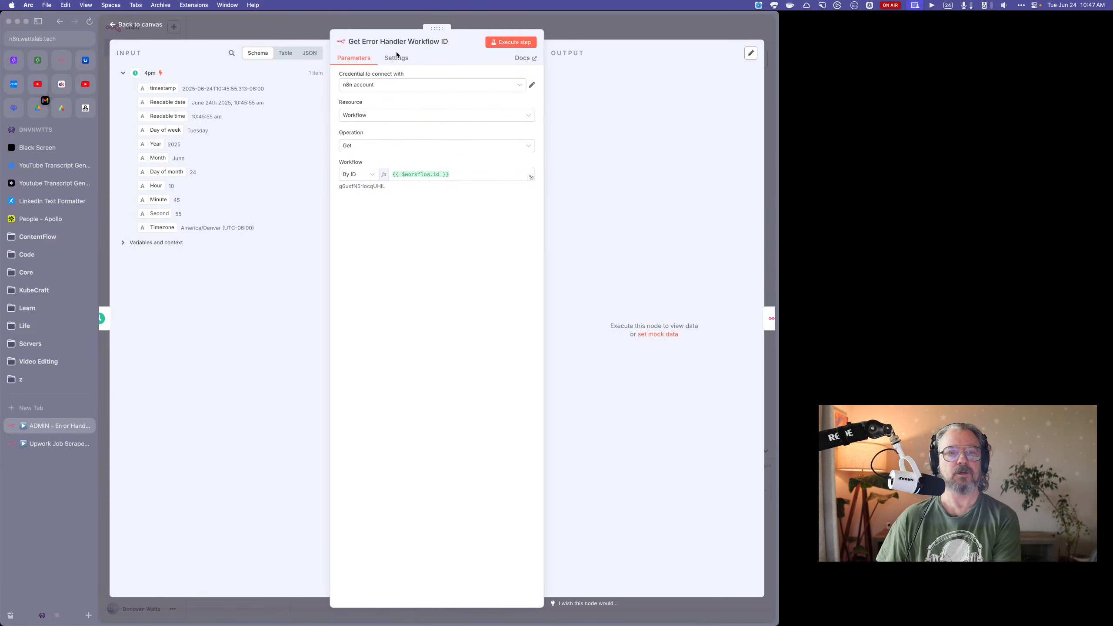
pyautogui.click(497, 45)
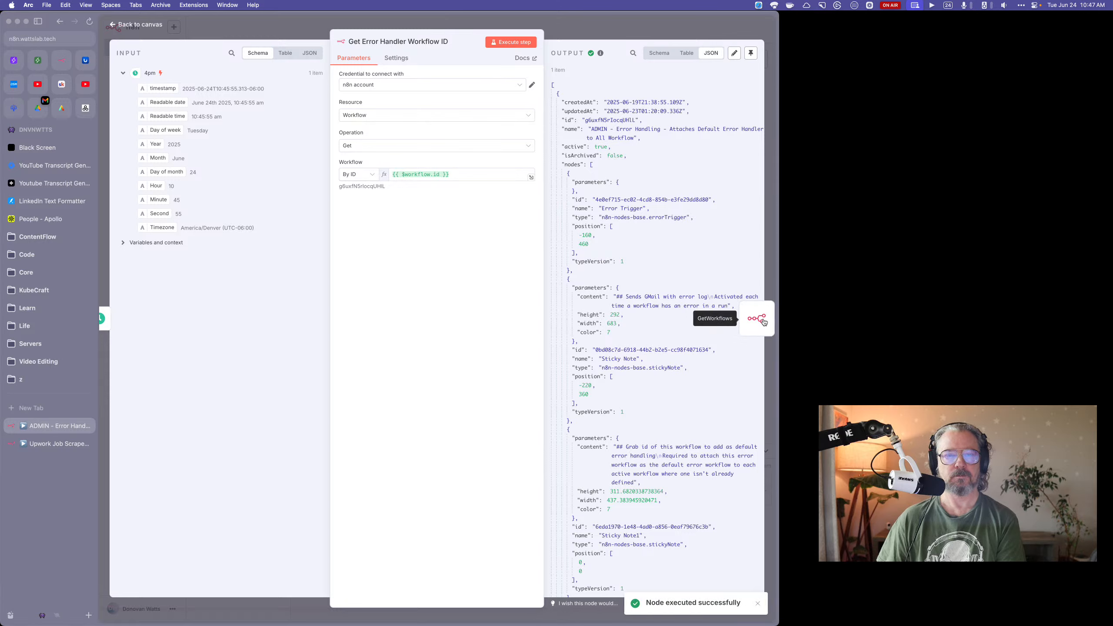
# Step: Execute the GetWorkflows node and look through the returned workflow data
pyautogui.click(764, 323)
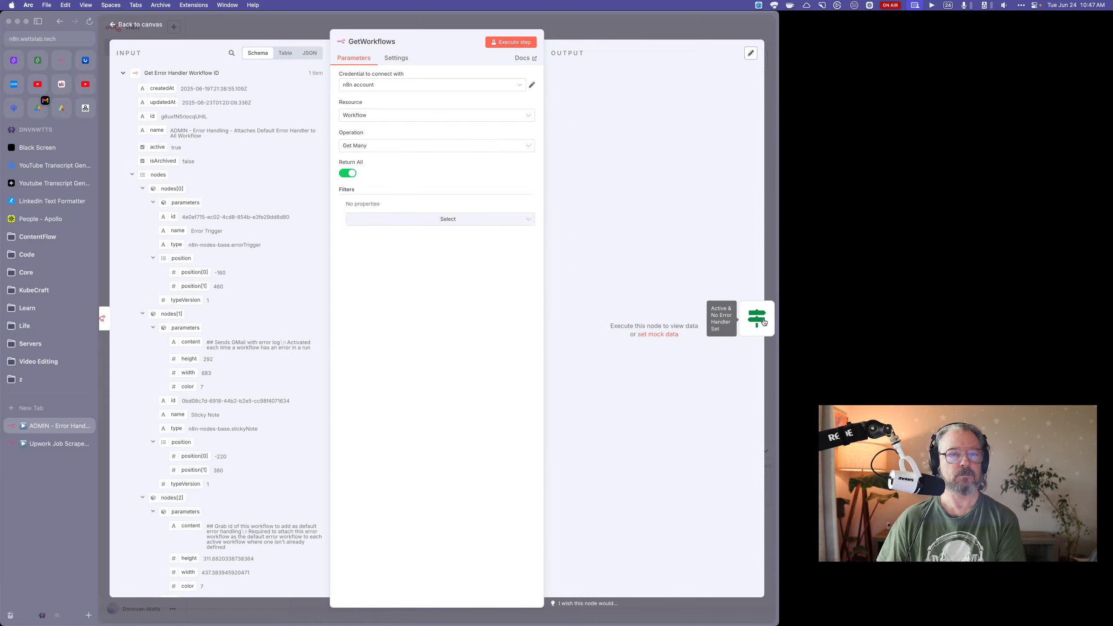
pyautogui.click(515, 43)
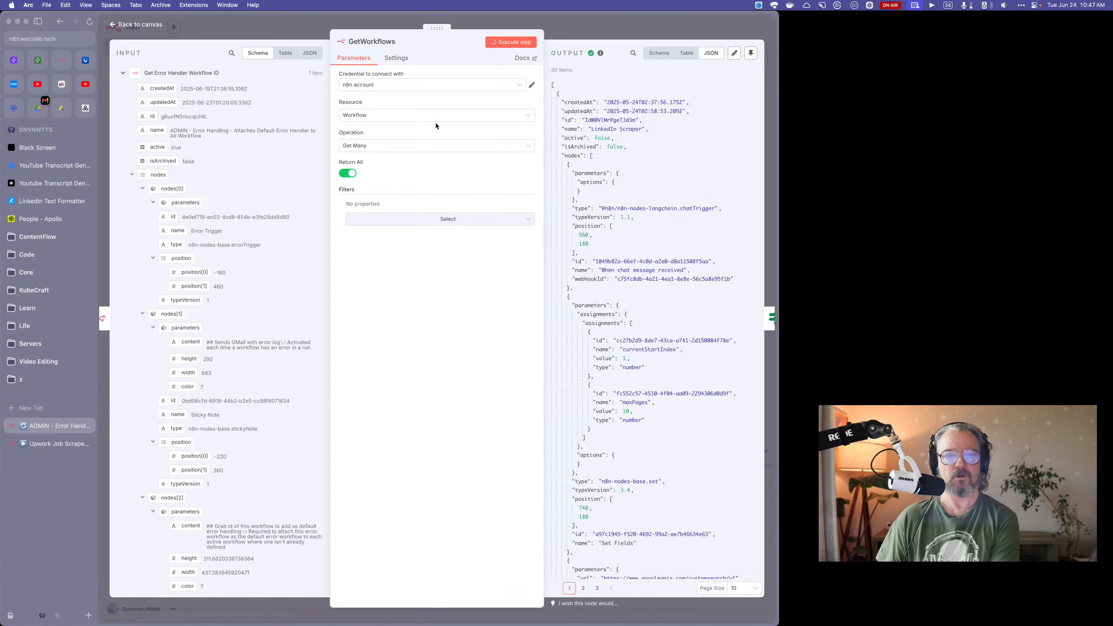
pyautogui.scroll(-20, 627, 256)
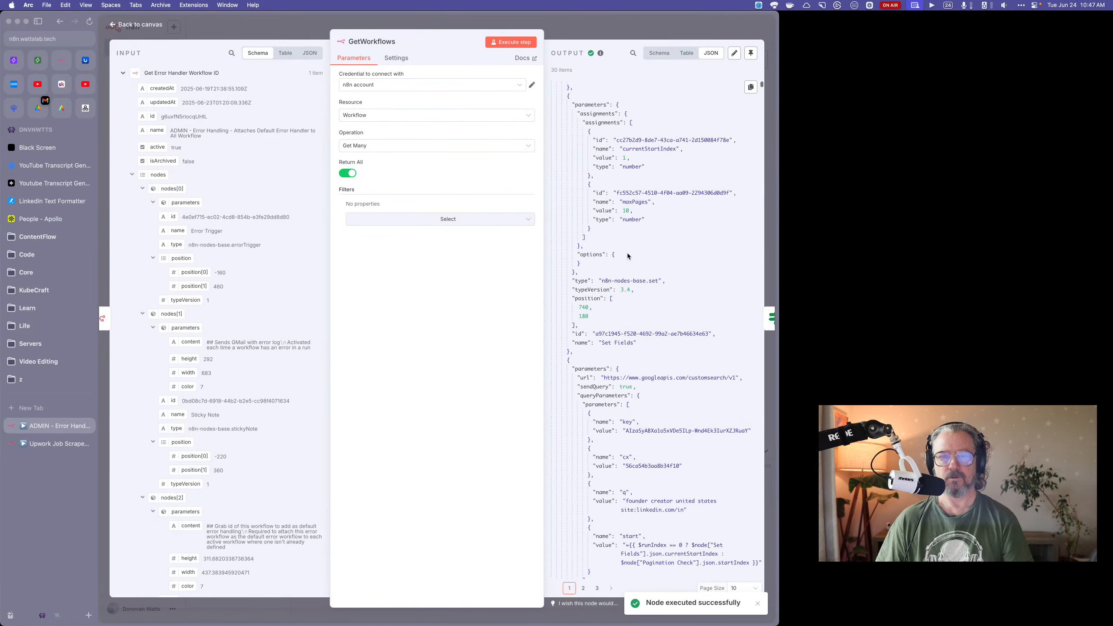
pyautogui.scroll(20, 628, 256)
pyautogui.scroll(4, 701, 314)
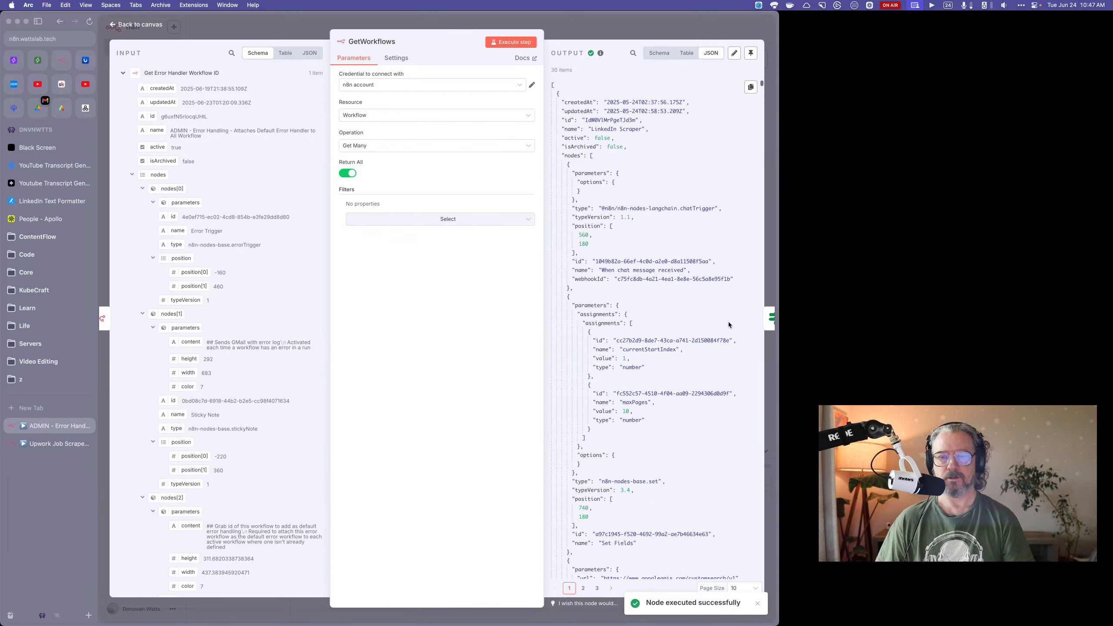
# Step: Open the Active & No Error Handler Set node and collapse the nodes and connections groups in its input data
pyautogui.click(771, 319)
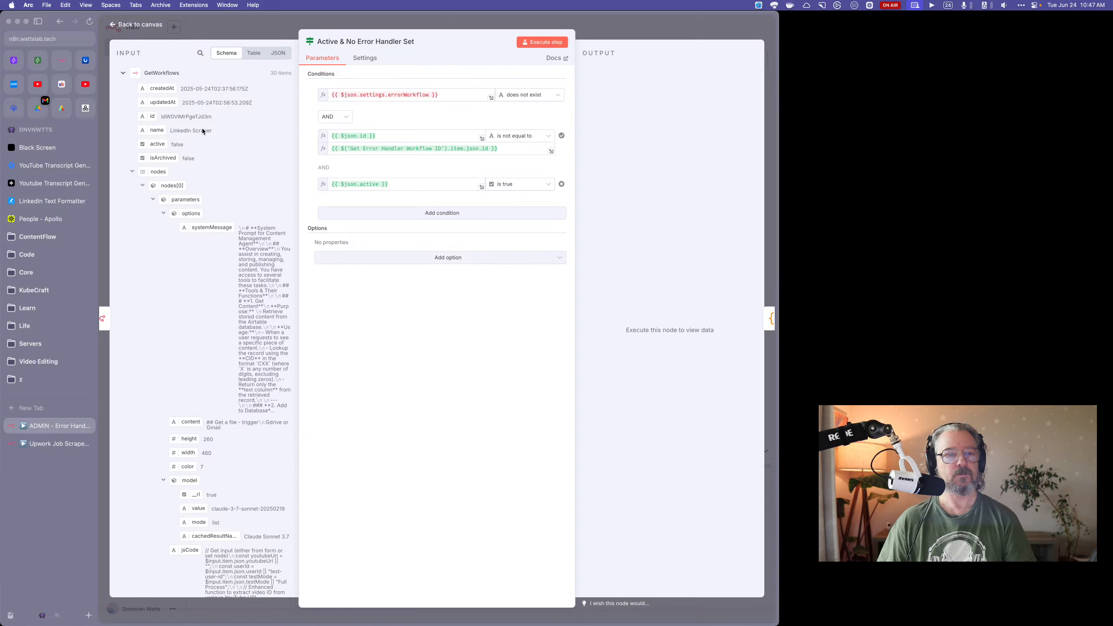
pyautogui.click(132, 172)
pyautogui.click(132, 186)
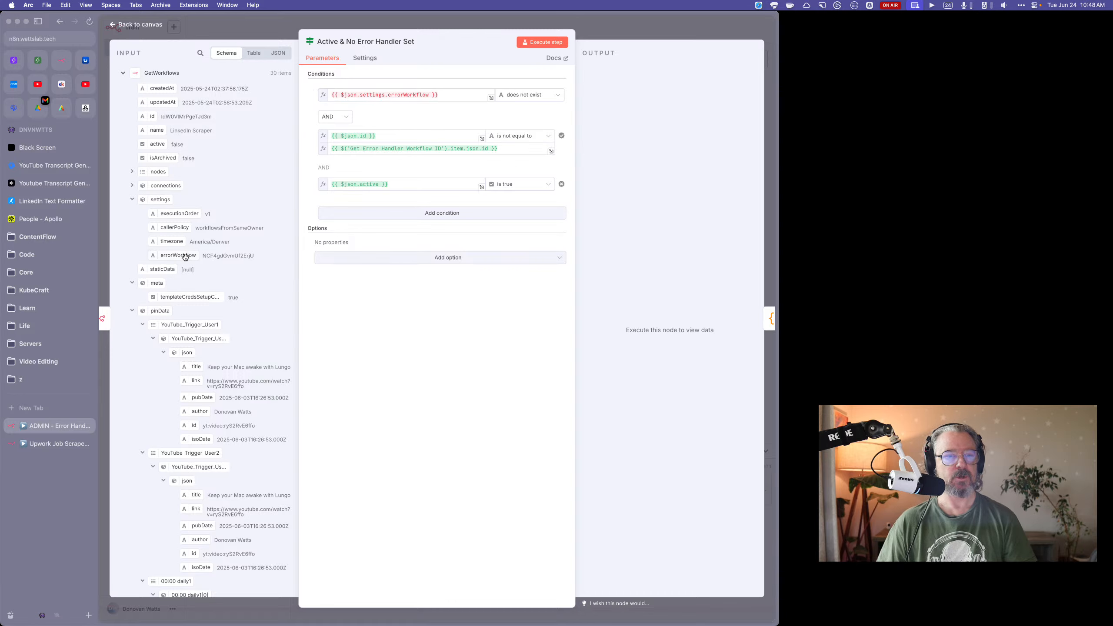
# Step: Insert the errorWorkflow input field into the first condition's expression, and remove the duplicate so only {{ $json.settings.errorWorkflow }} is left
pyautogui.moveTo(185, 258); pyautogui.dragTo(460, 97)
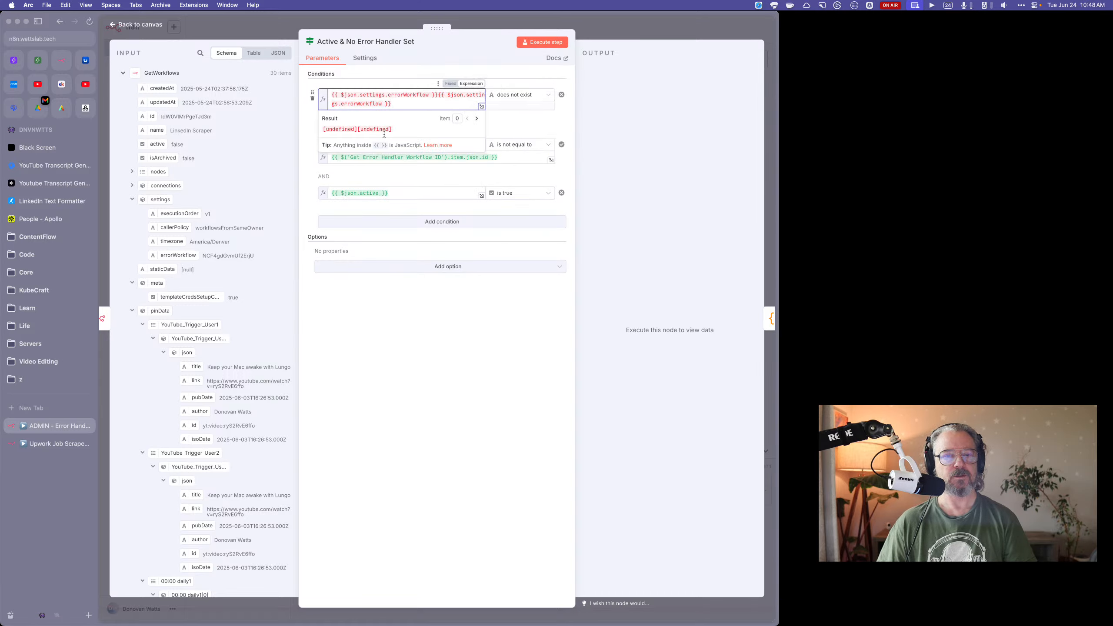
pyautogui.click(390, 332)
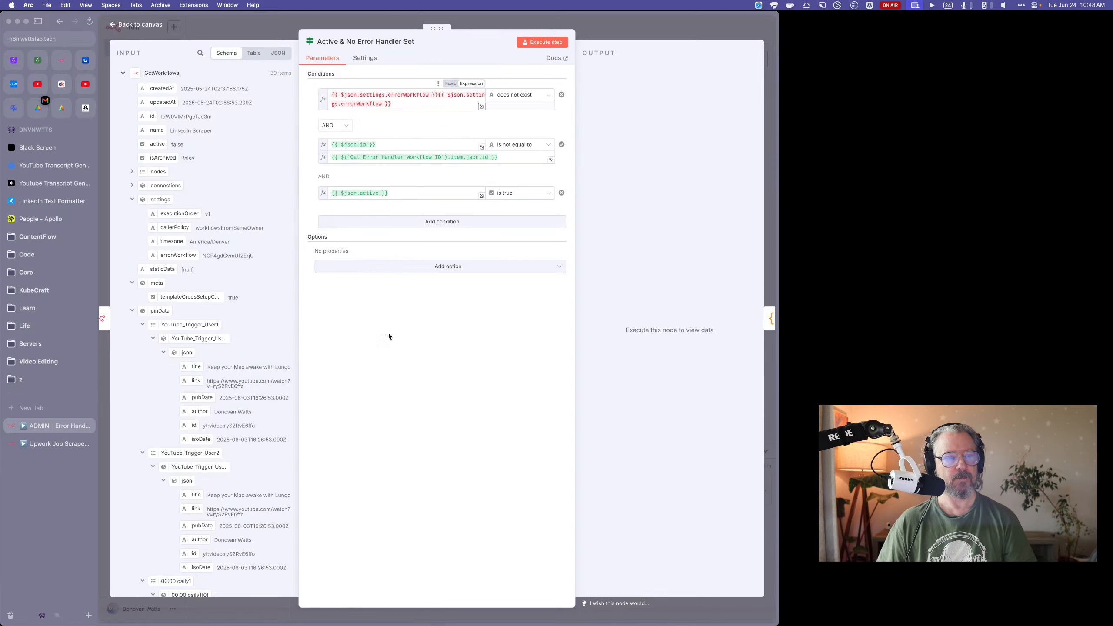
pyautogui.scroll(-1, 263, 315)
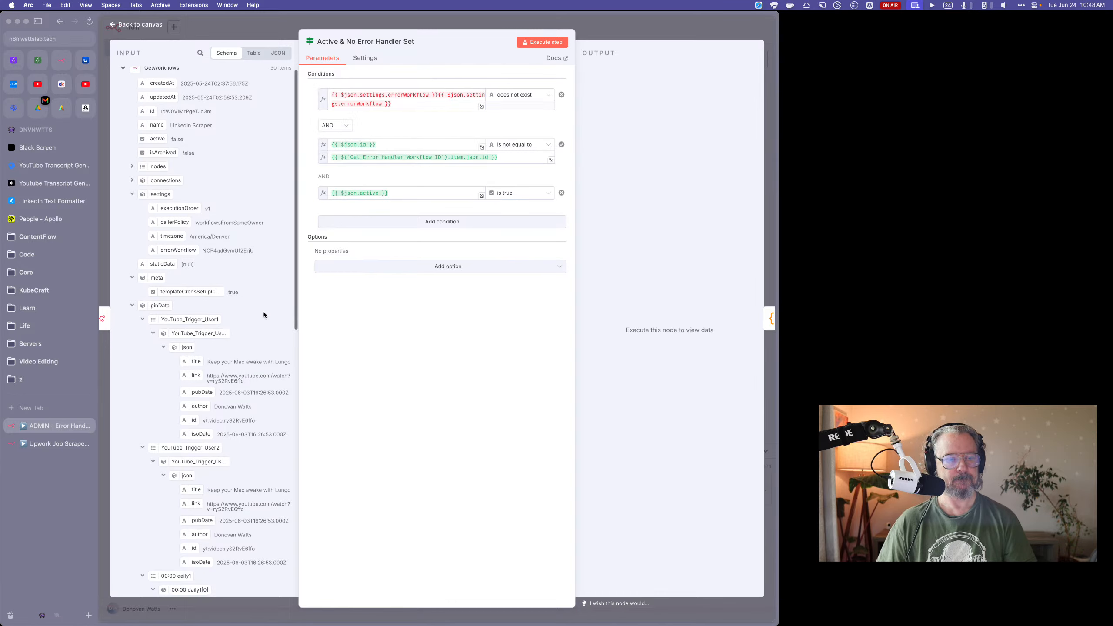
pyautogui.scroll(1, 237, 288)
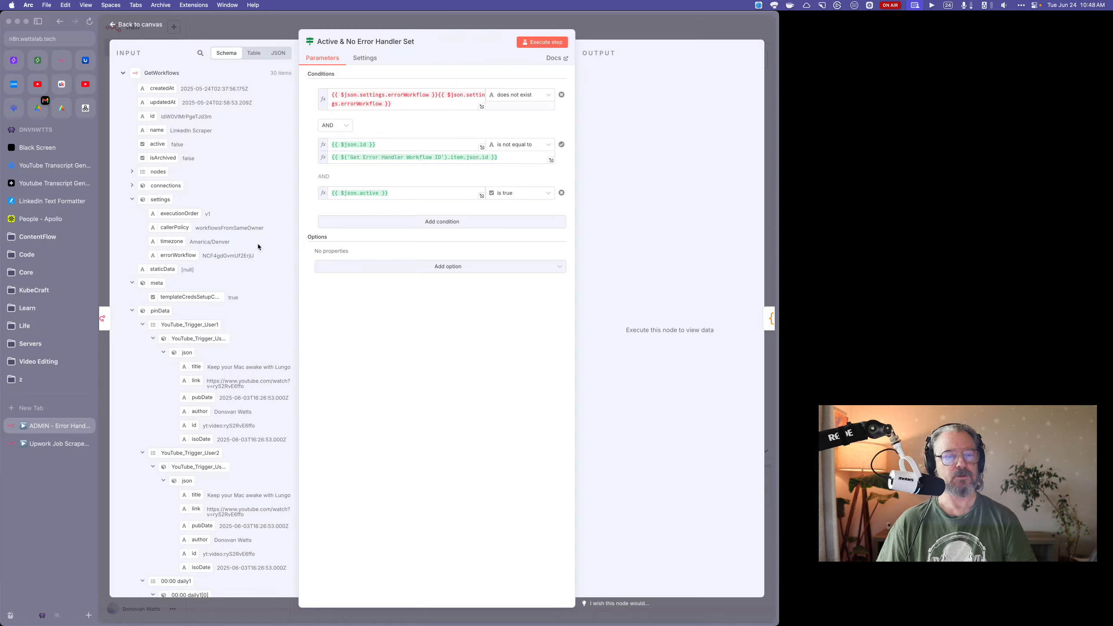
pyautogui.click(422, 106)
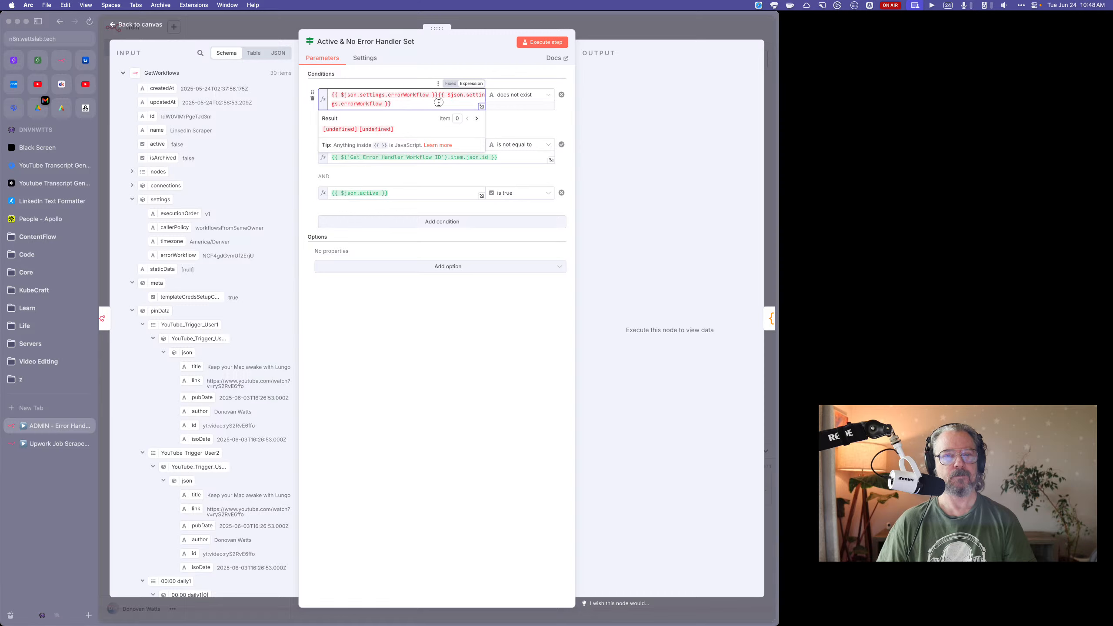
pyautogui.moveTo(439, 96); pyautogui.dragTo(391, 105)
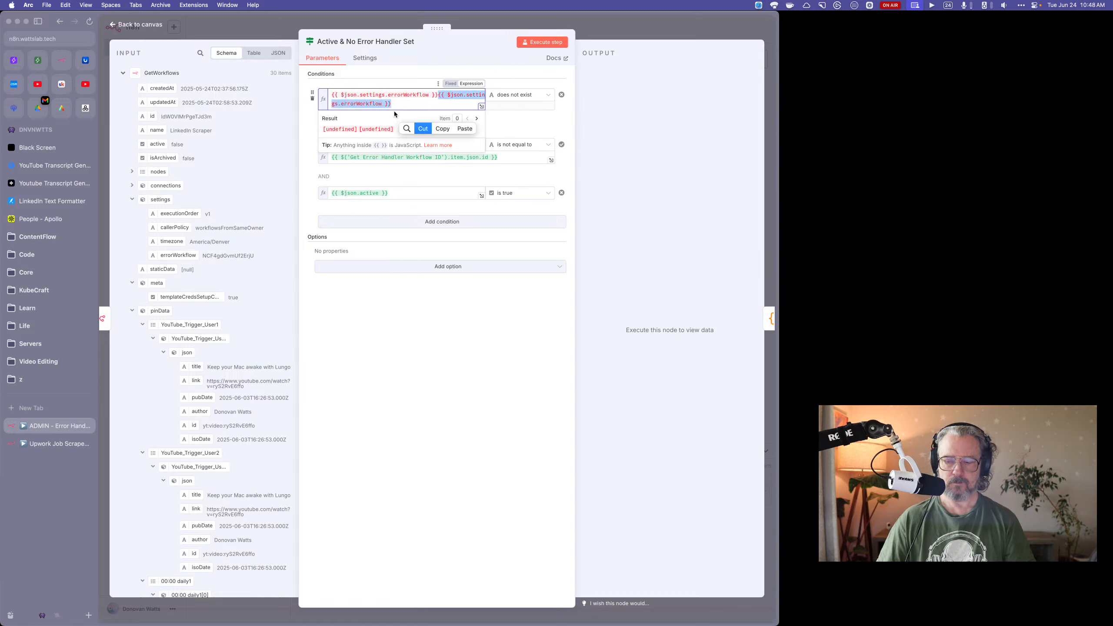
pyautogui.press('BackSpace')
pyautogui.click(483, 87)
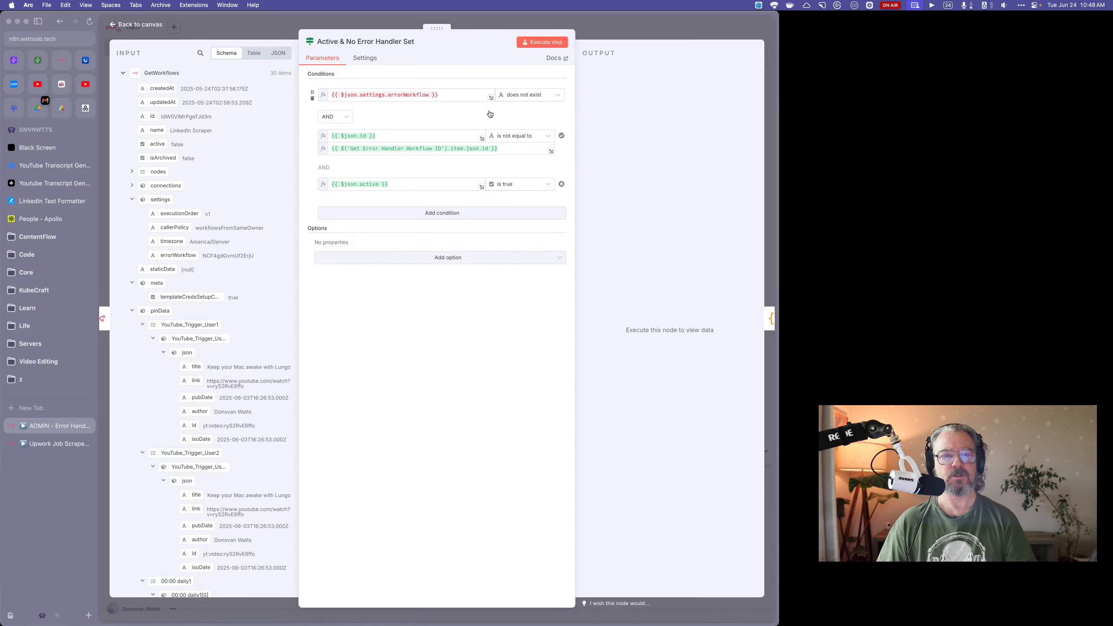
# Step: Switch the errorWorkflow condition's string operator to exists and back to does not exist
pyautogui.click(518, 95)
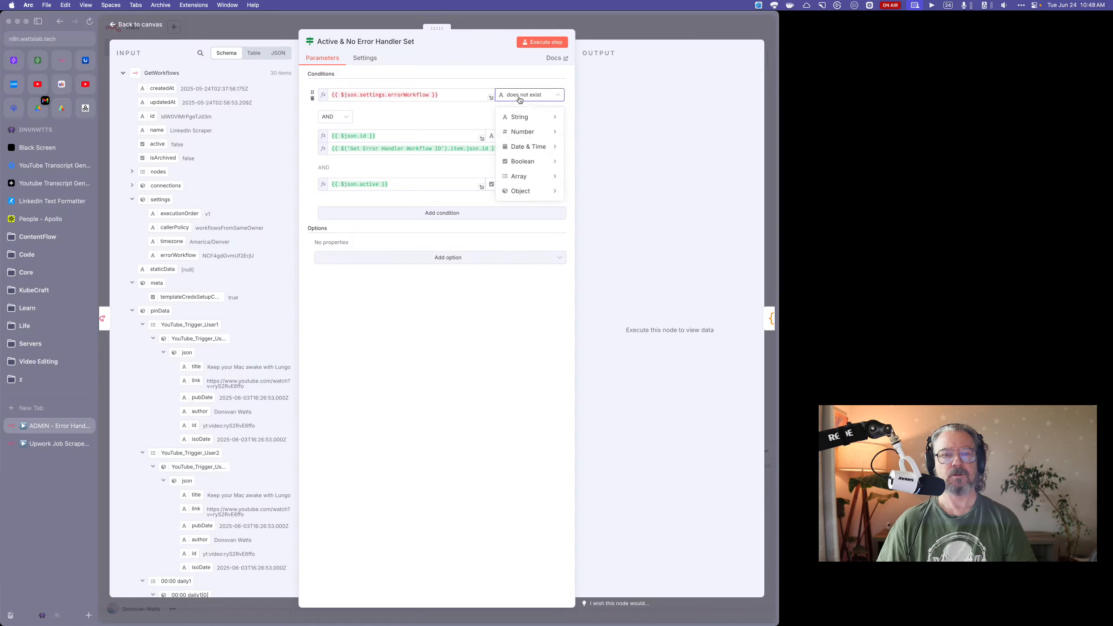
pyautogui.moveTo(521, 117)
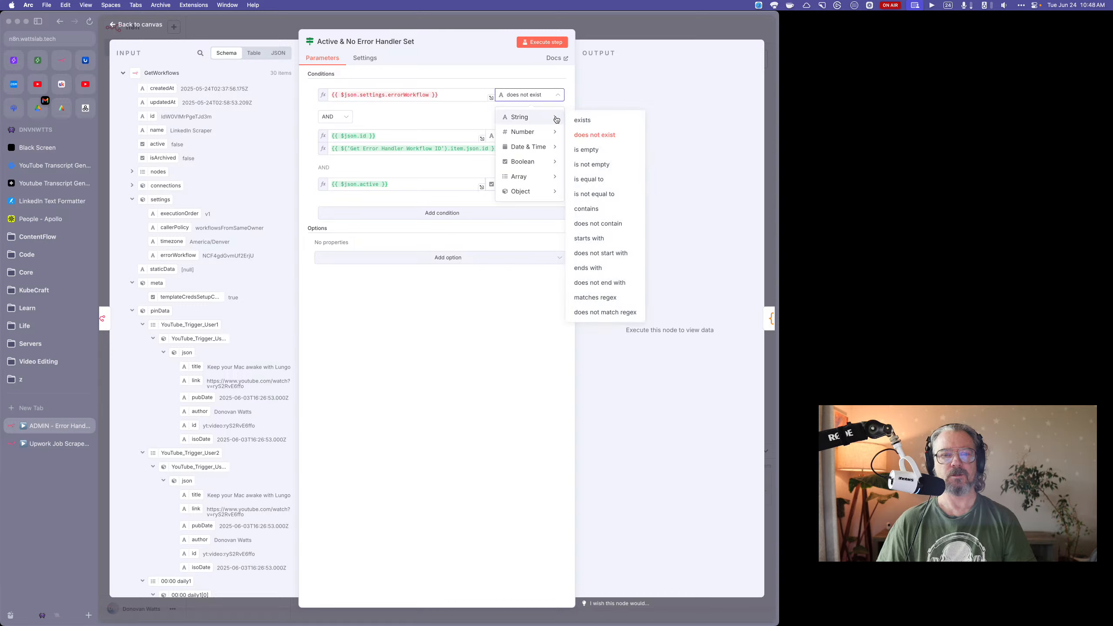
pyautogui.click(596, 120)
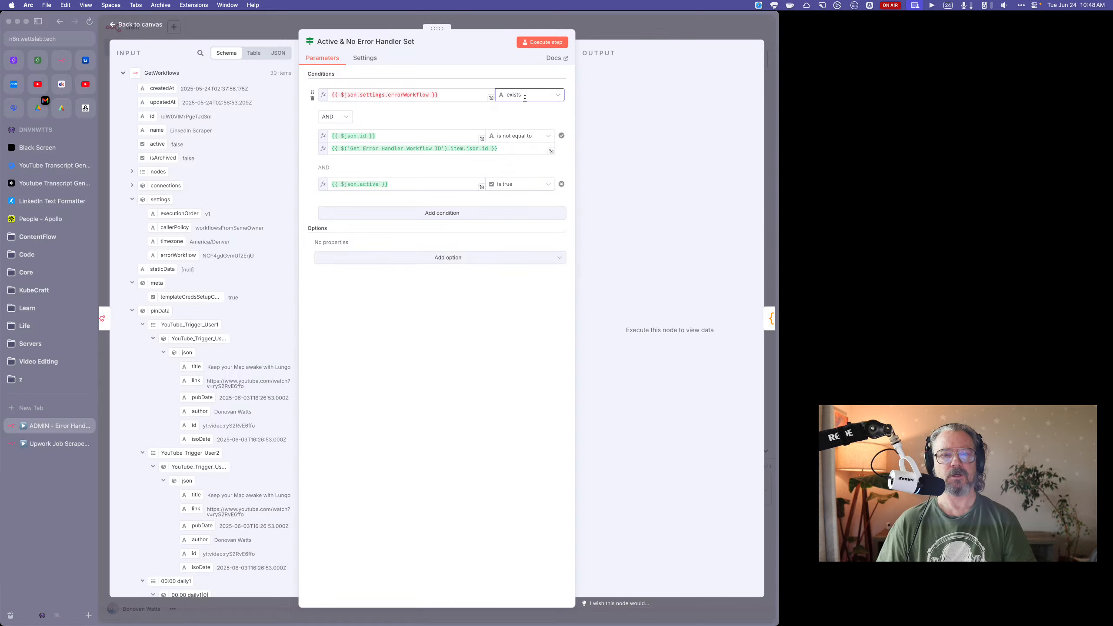
pyautogui.click(524, 94)
pyautogui.moveTo(543, 117)
pyautogui.click(588, 135)
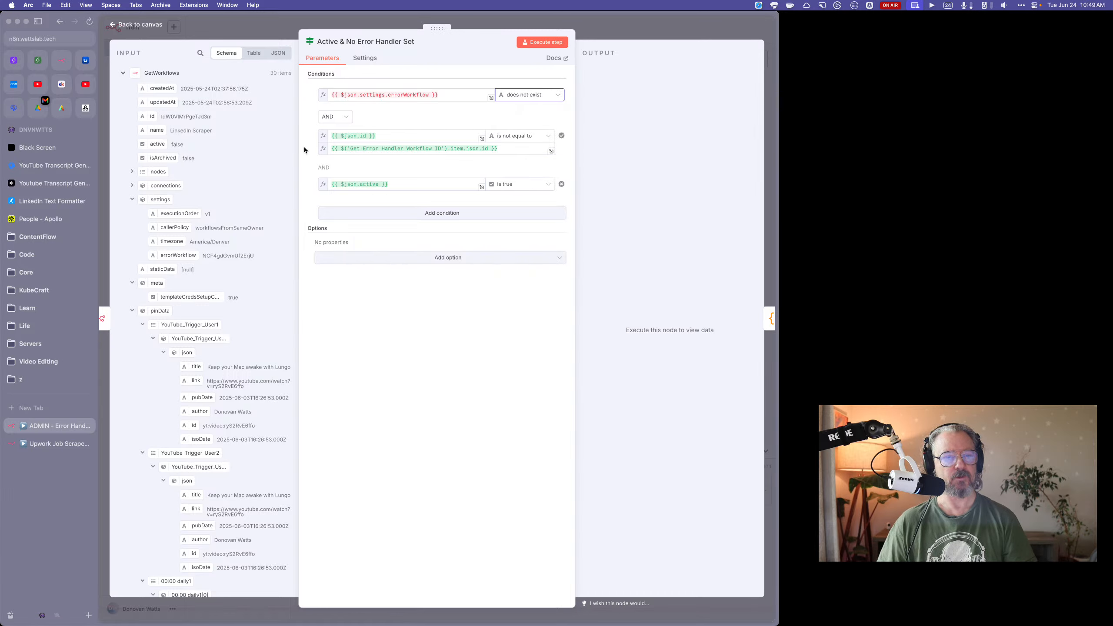
# Step: Map errorWorkflow from the input's settings group into the first condition again, and delete the added duplicate expression
pyautogui.scroll(-1, 280, 169)
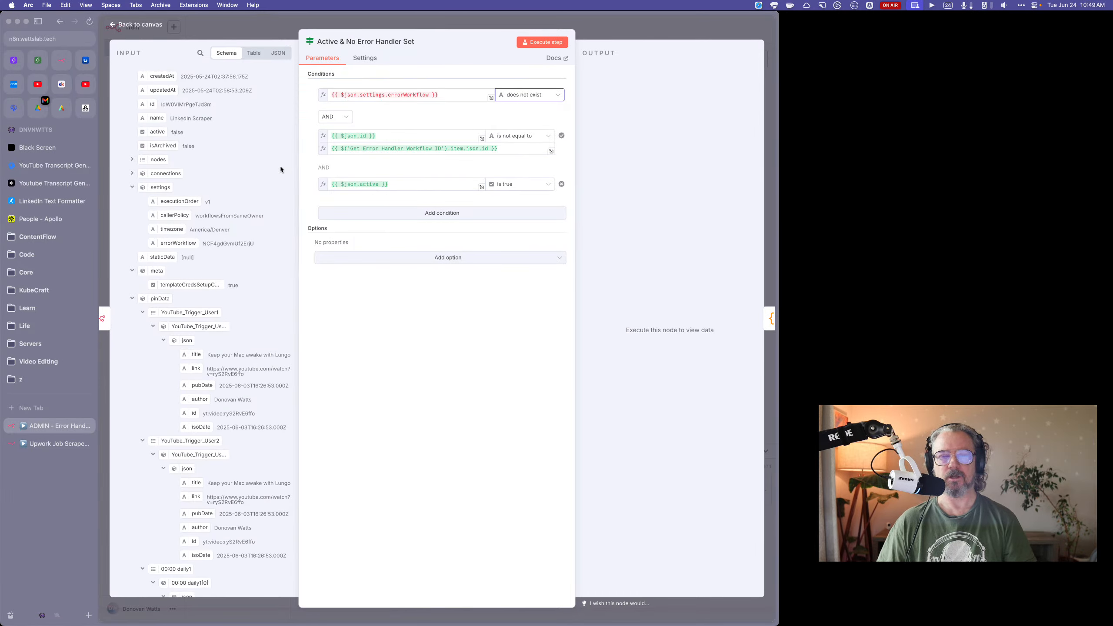
pyautogui.scroll(-5, 281, 169)
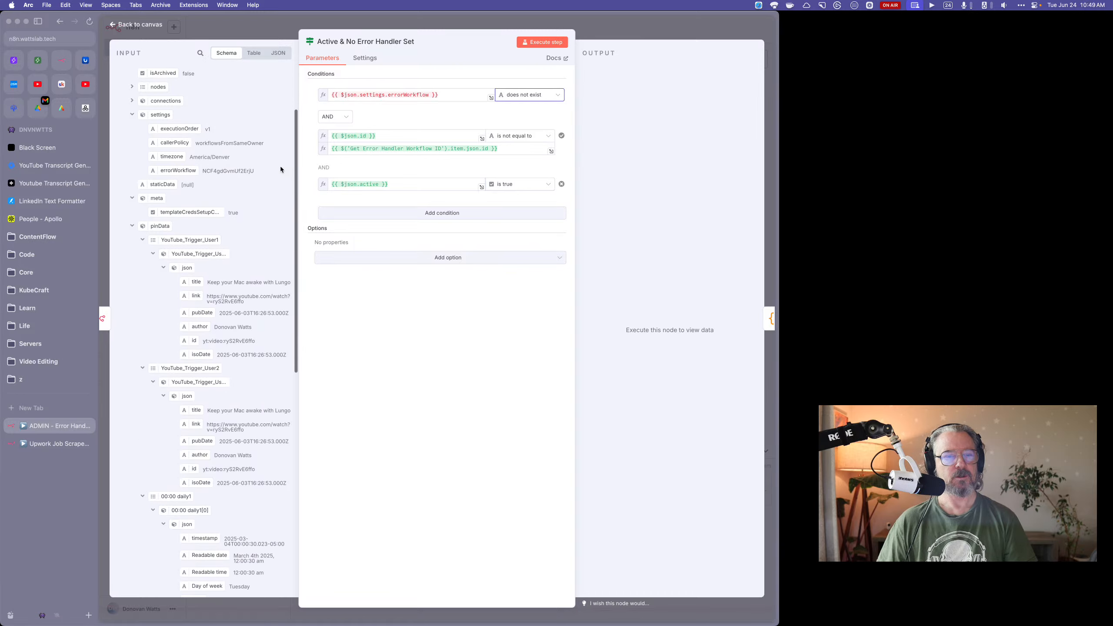
pyautogui.scroll(-2, 281, 170)
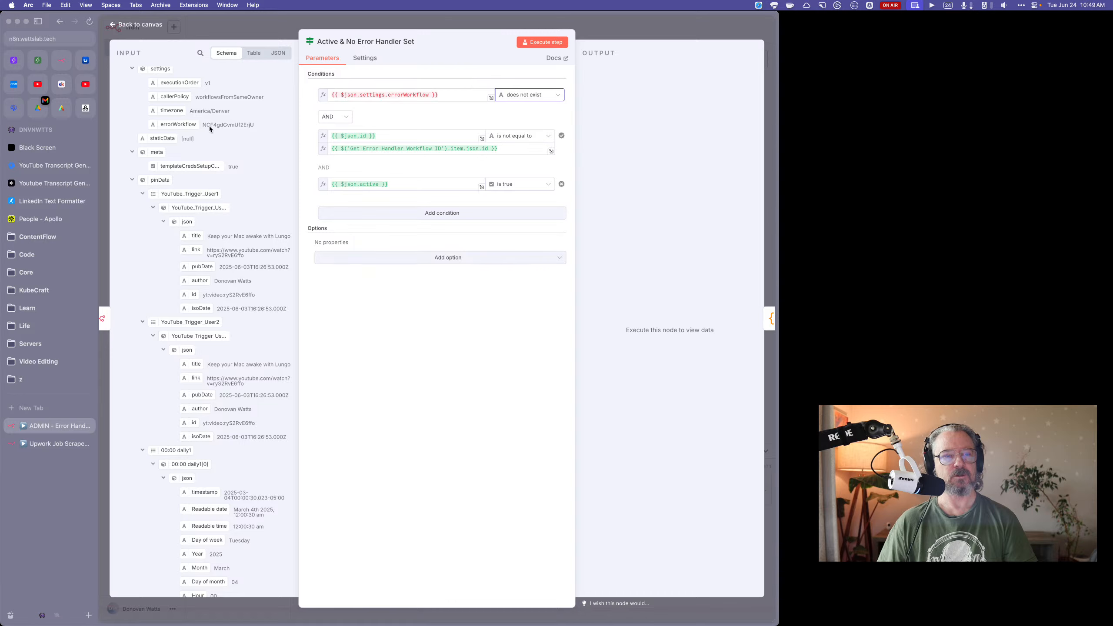
pyautogui.moveTo(186, 126); pyautogui.dragTo(456, 98)
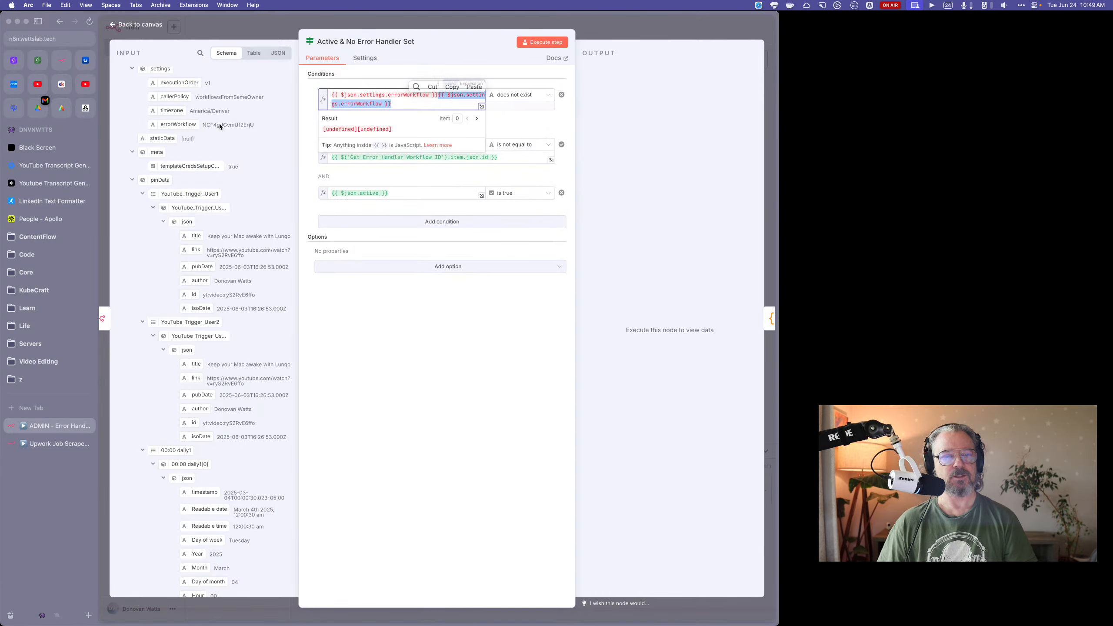
pyautogui.click(413, 105)
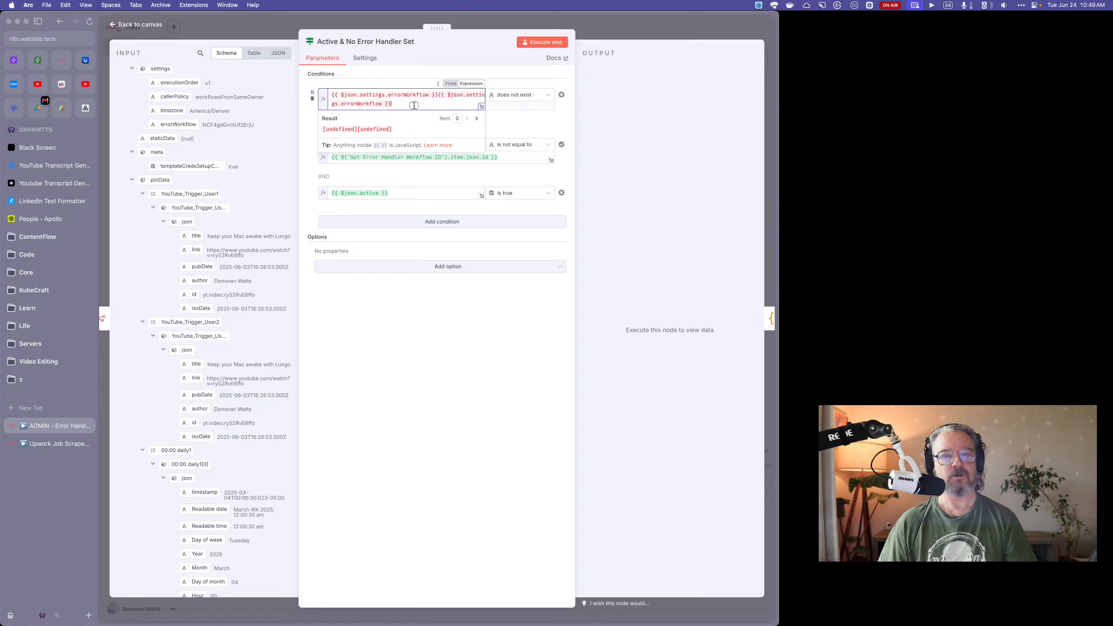
pyautogui.moveTo(438, 96); pyautogui.dragTo(444, 115)
pyautogui.press('BackSpace')
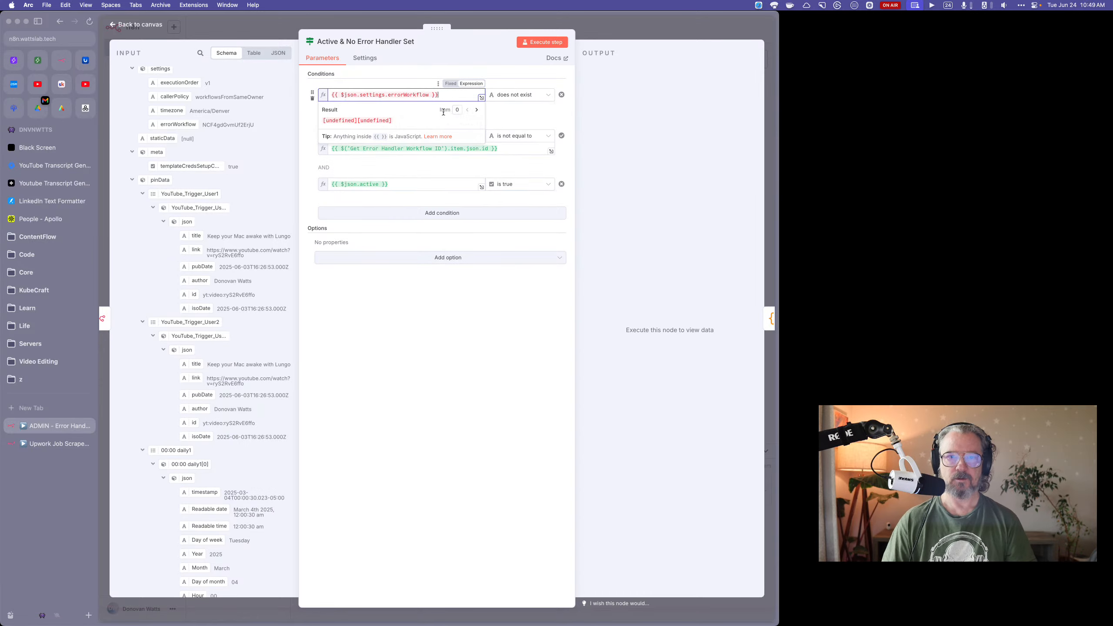
# Step: Execute the Active & No Error Handler Set node with its three conditions
pyautogui.click(520, 46)
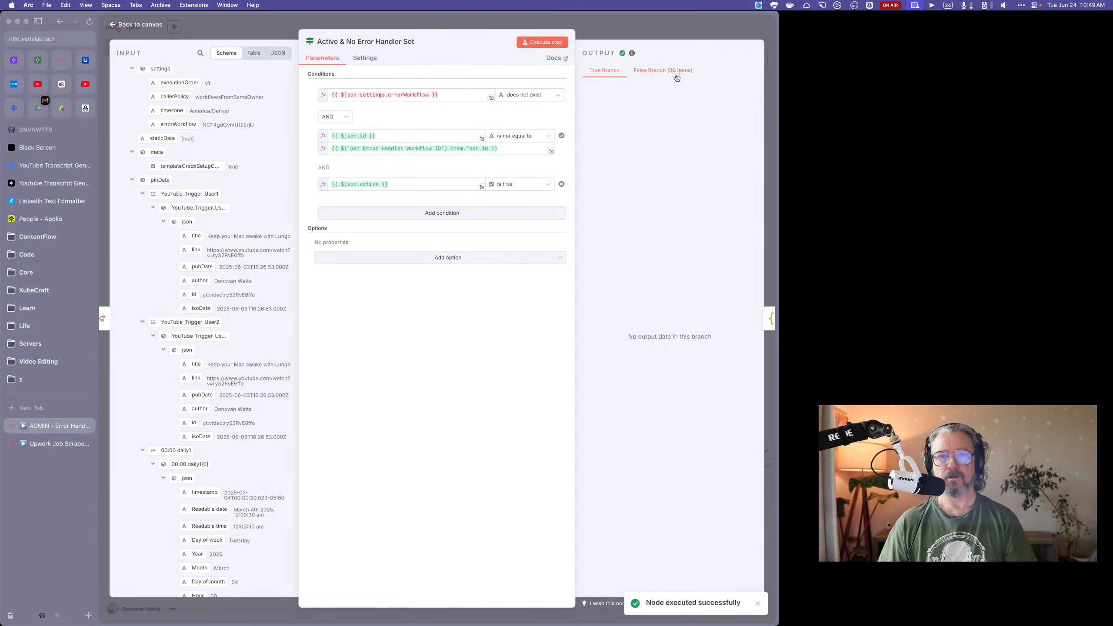
# Step: Compare the false and true output branches of the condition node, and examine the GetWorkflows input fields up to active and name
pyautogui.click(677, 75)
pyautogui.click(618, 72)
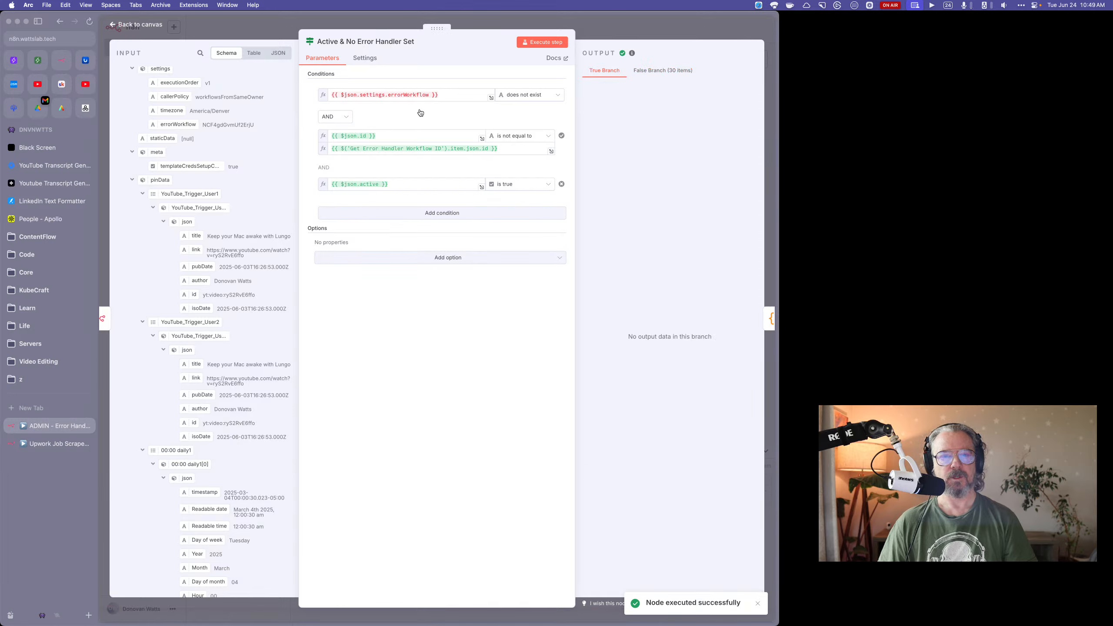
pyautogui.scroll(1, 256, 137)
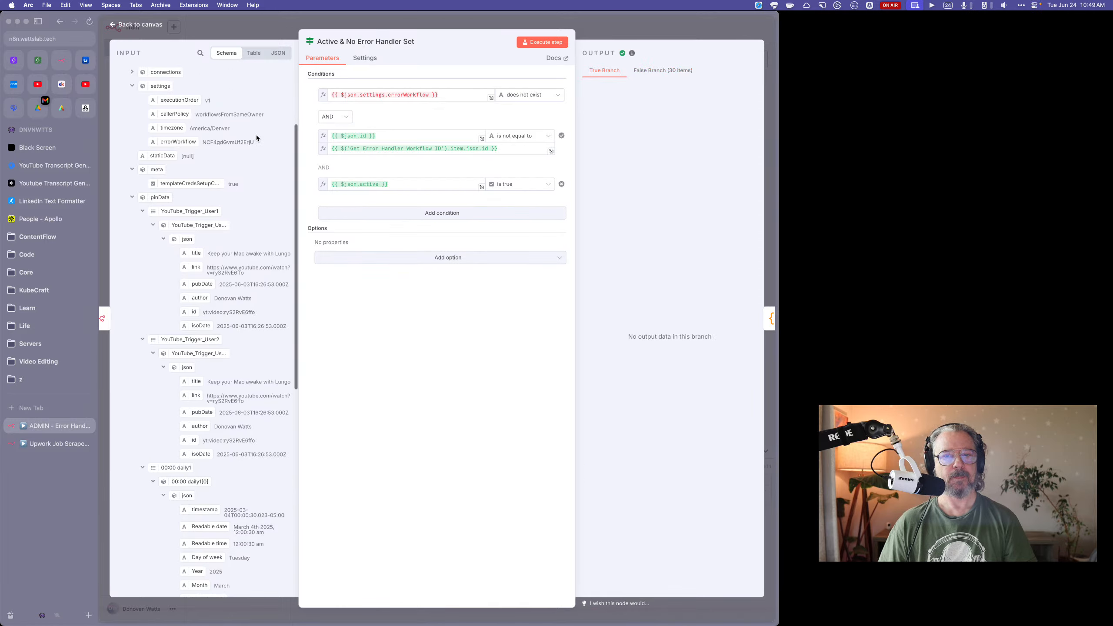
pyautogui.scroll(2, 257, 138)
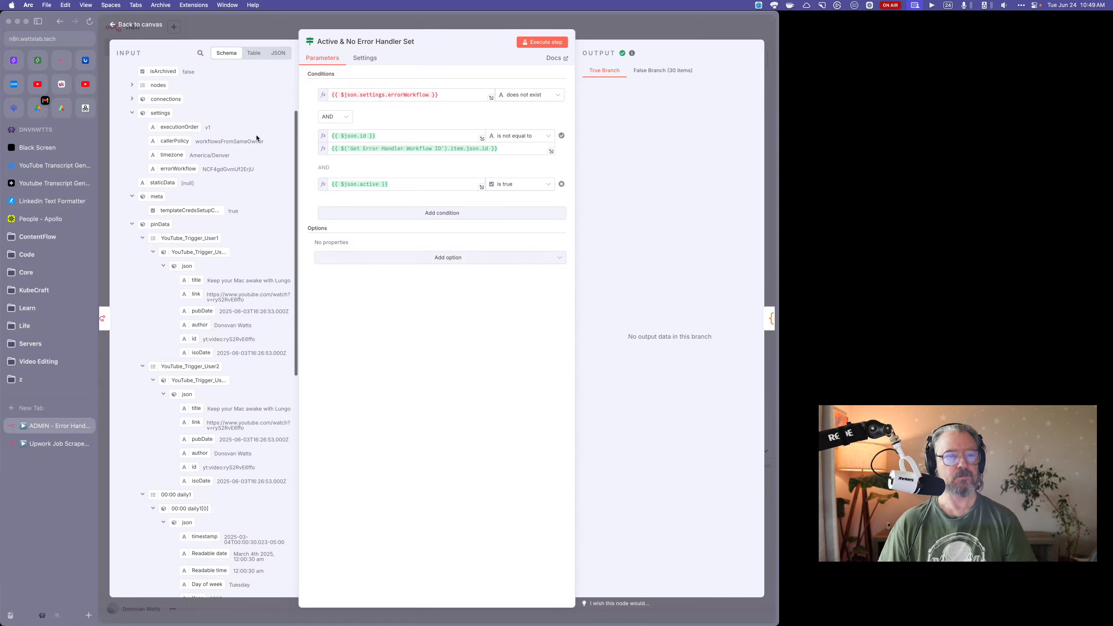
pyautogui.scroll(4, 257, 137)
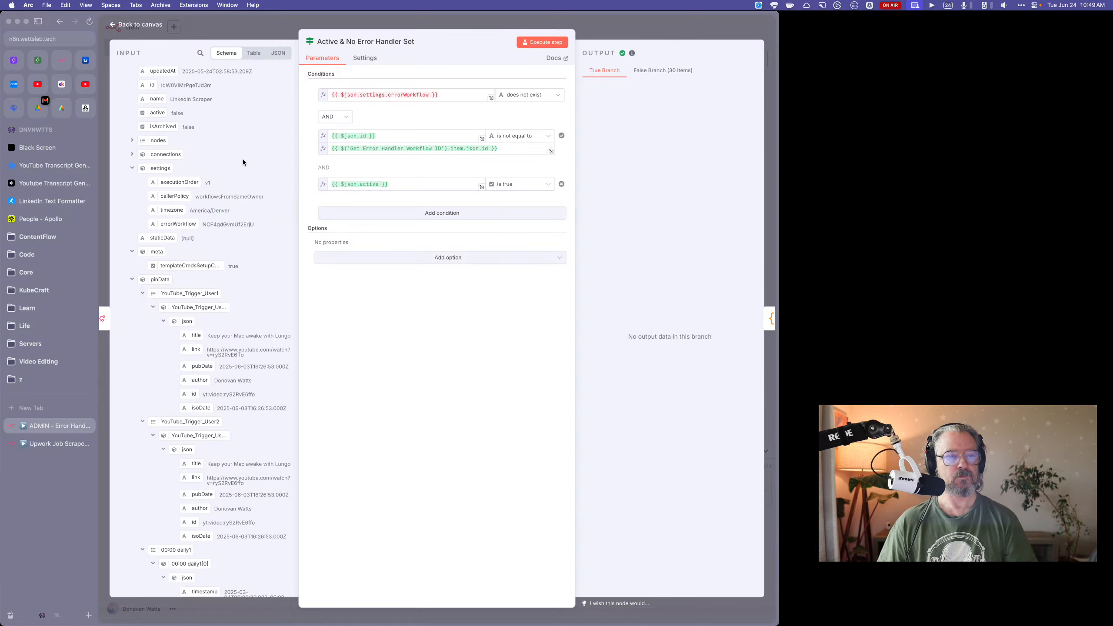
pyautogui.scroll(2, 233, 185)
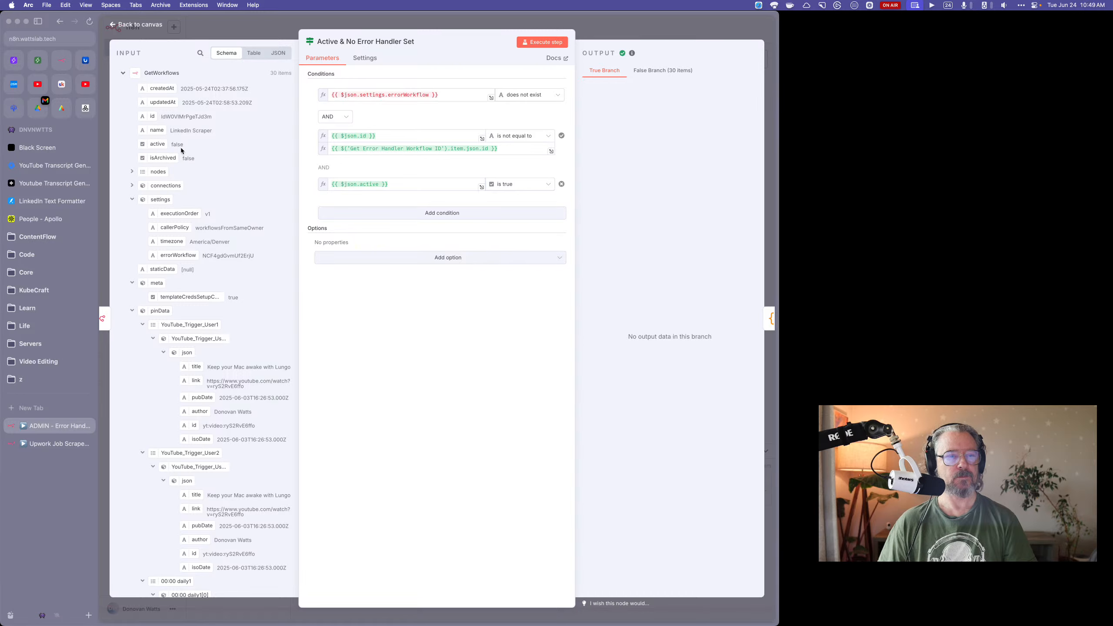
pyautogui.click(272, 30)
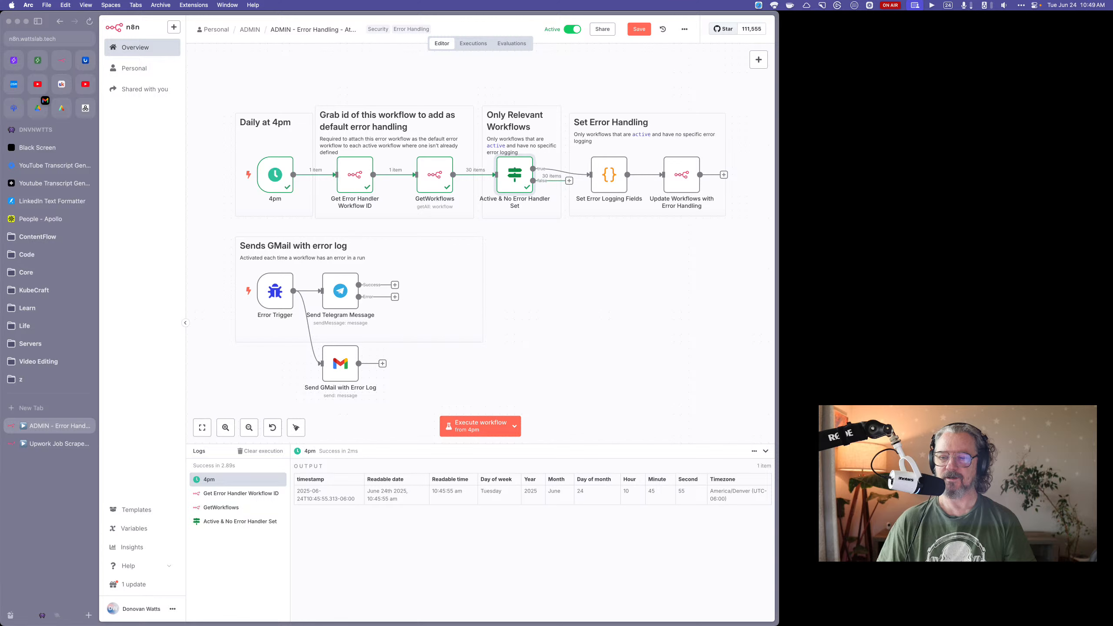
# Step: Reopen the Active & No Error Handler Set node from the canvas and review its conditions alongside the input schema
pyautogui.click(641, 326)
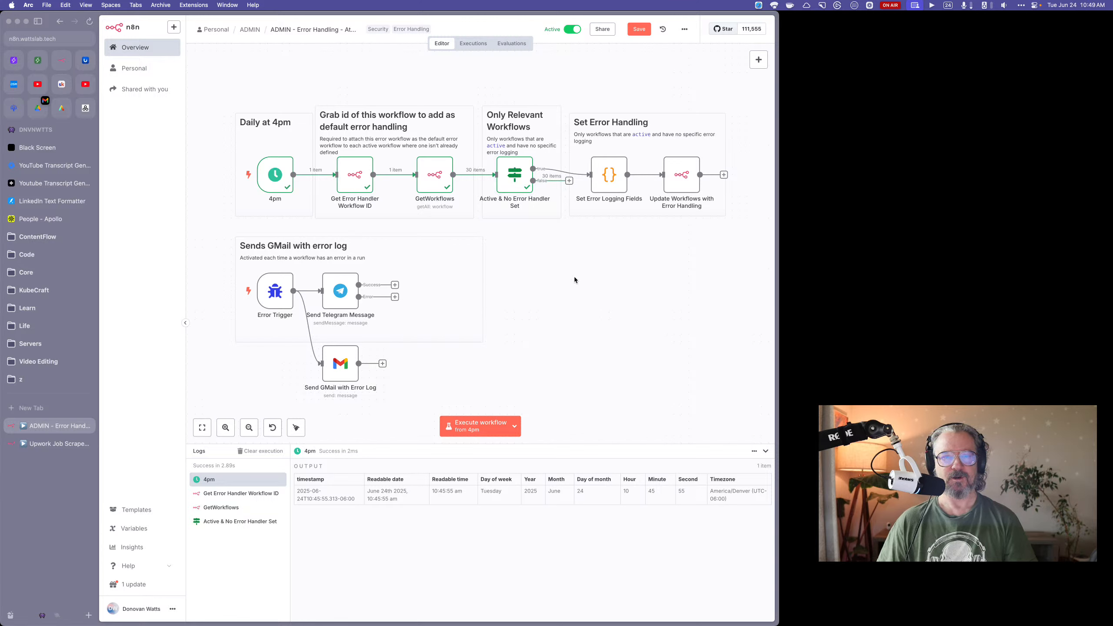
pyautogui.scroll(-2, 546, 265)
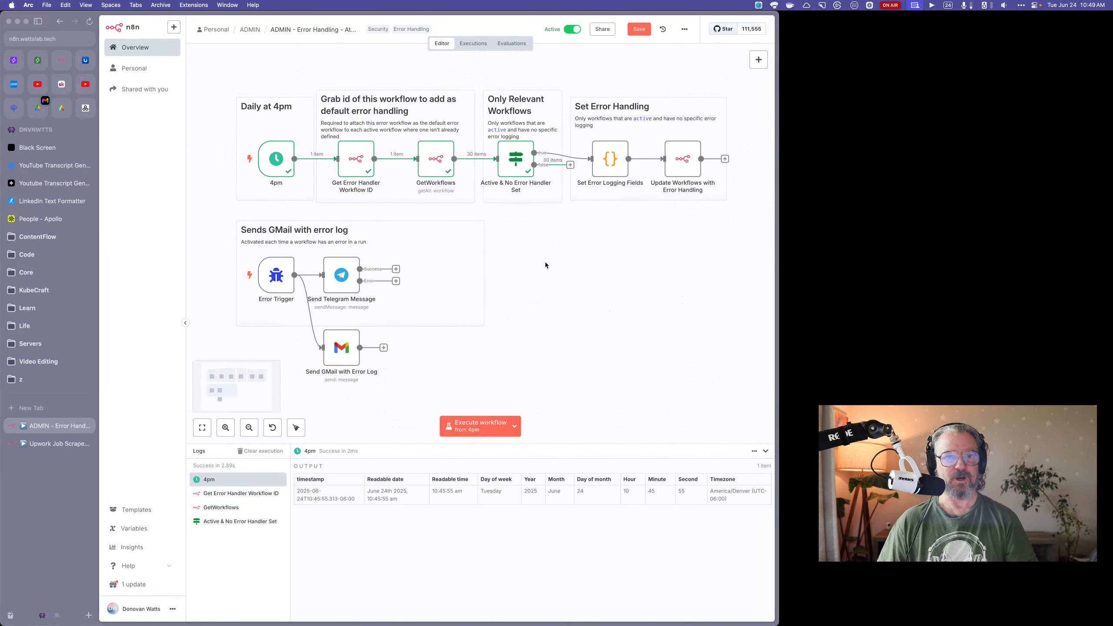
pyautogui.scroll(-1, 546, 265)
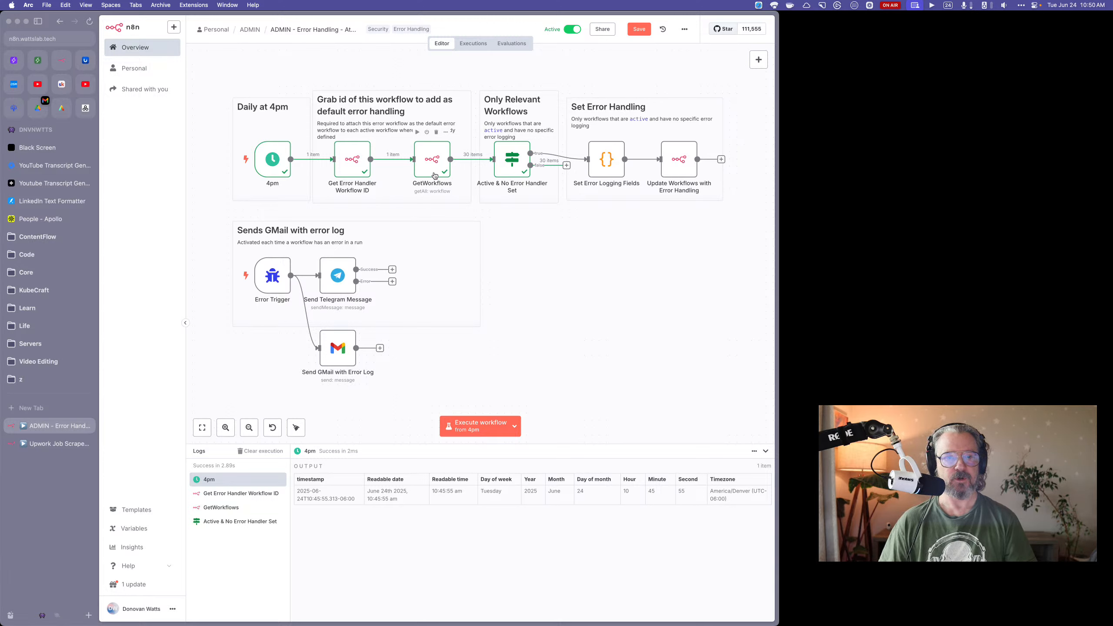
pyautogui.doubleClick(512, 169)
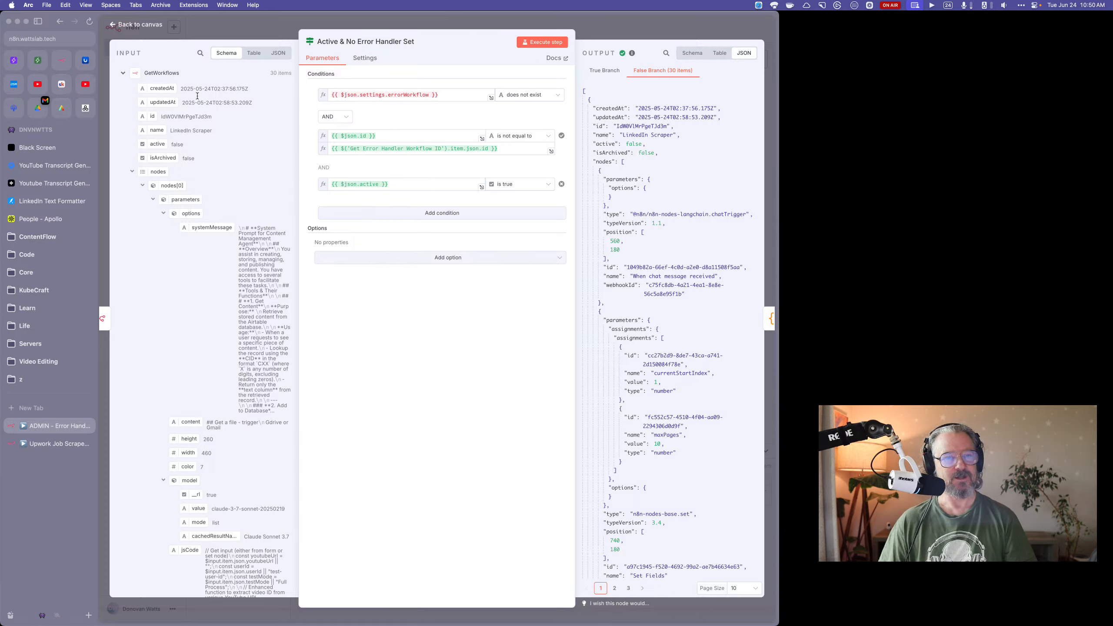
pyautogui.scroll(-10, 208, 223)
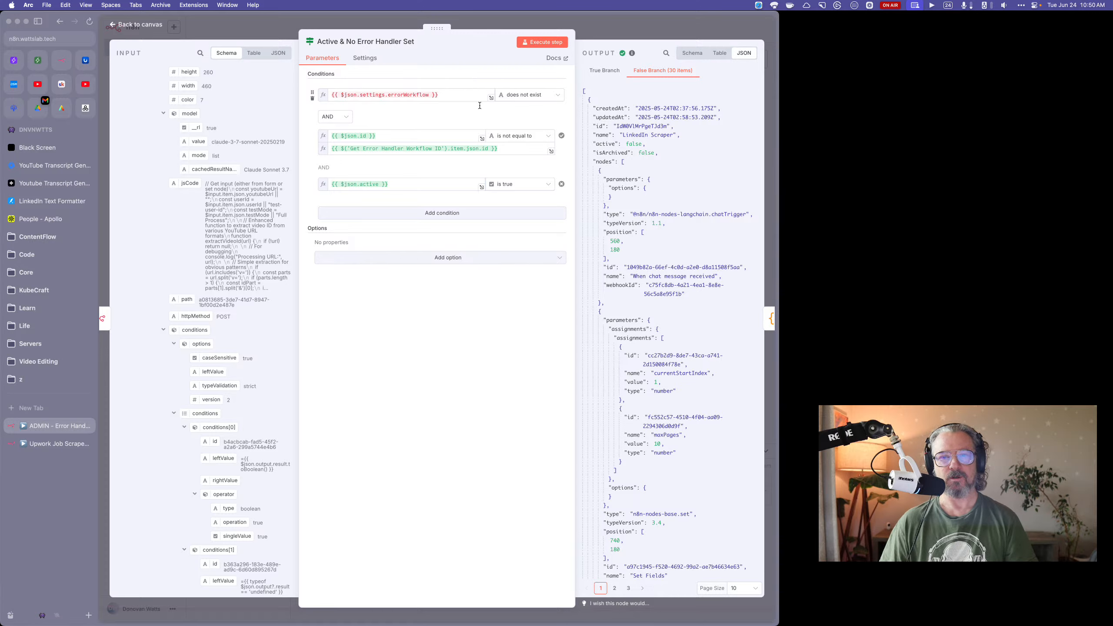
pyautogui.click(276, 34)
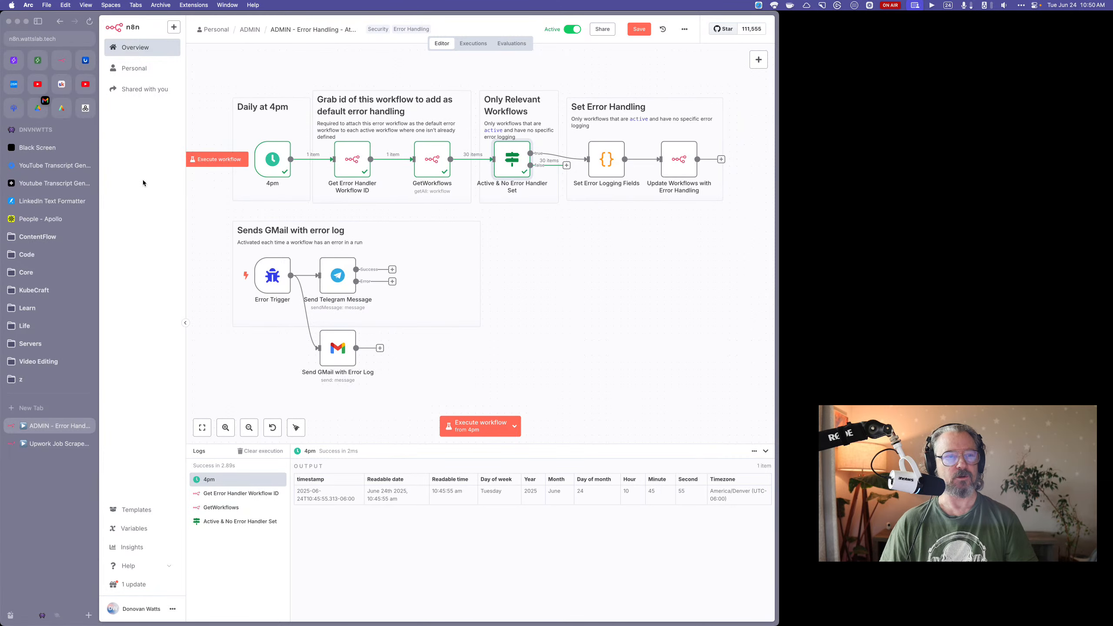
# Step: In the Monitor YT RSS Feeds workflow settings, set the error workflow to ADMIN - Error Handling - Attaches Default Error Handler to All Workflow and save
pyautogui.click(64, 62)
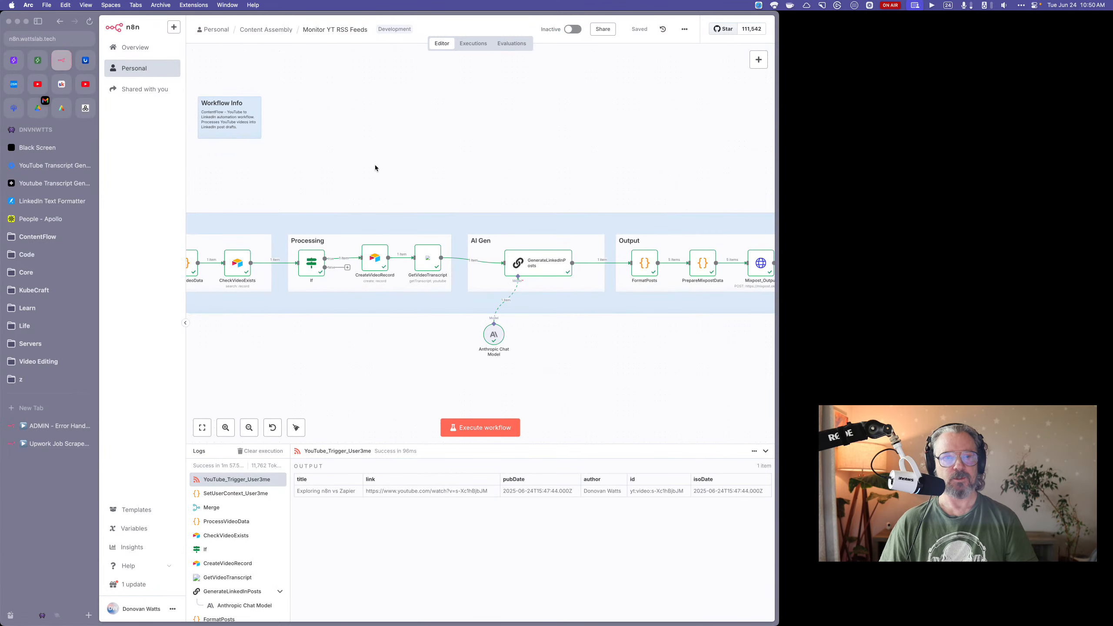
pyautogui.click(686, 30)
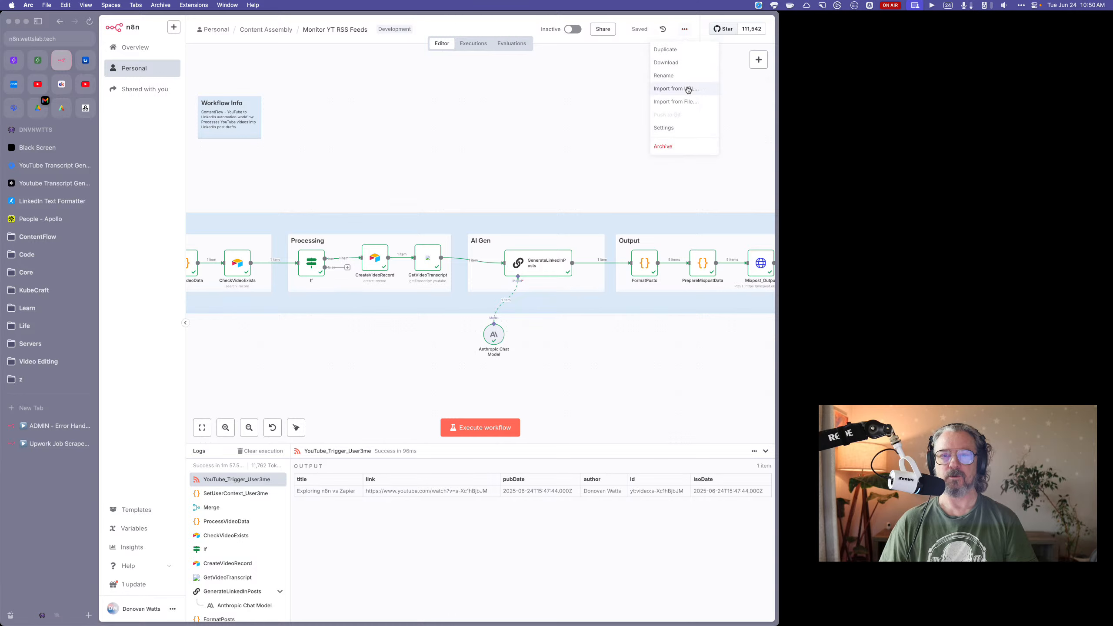
pyautogui.click(674, 126)
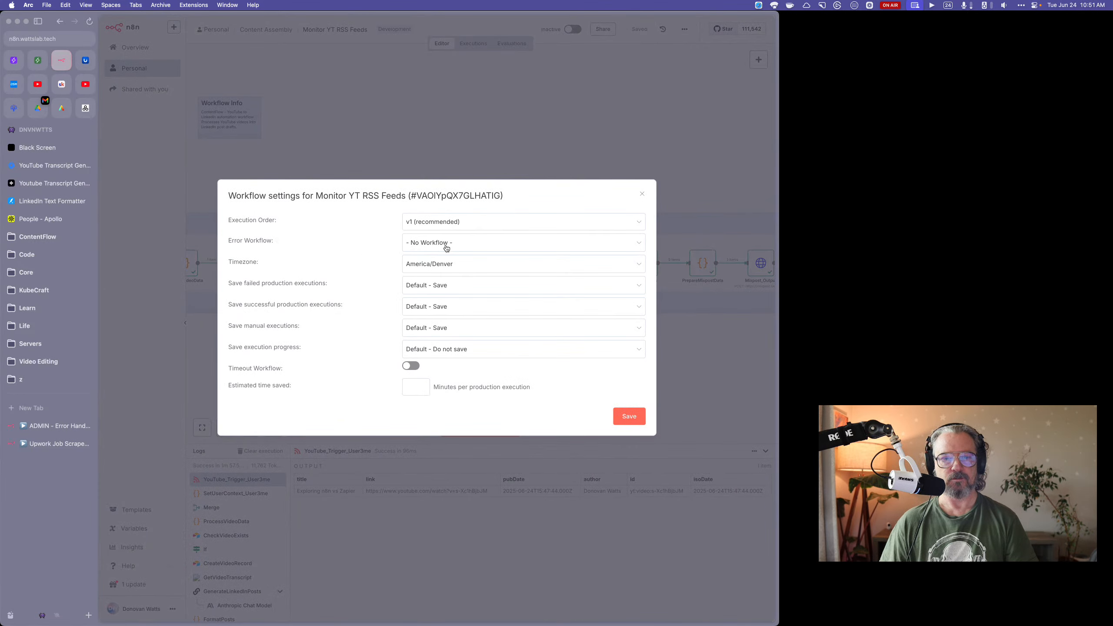
pyautogui.click(458, 244)
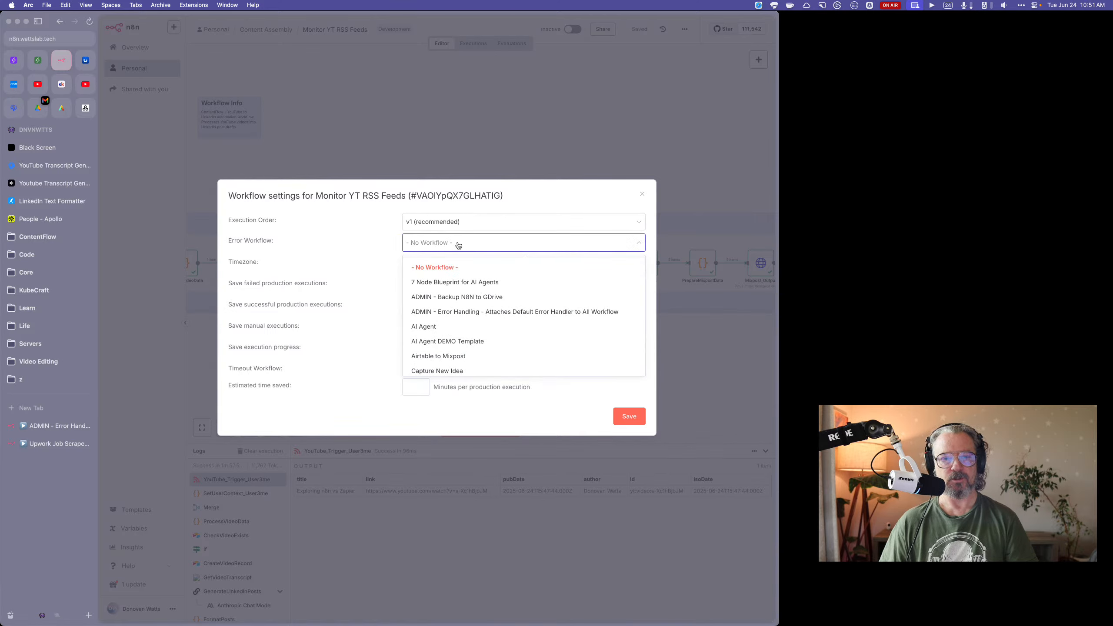
pyautogui.click(466, 313)
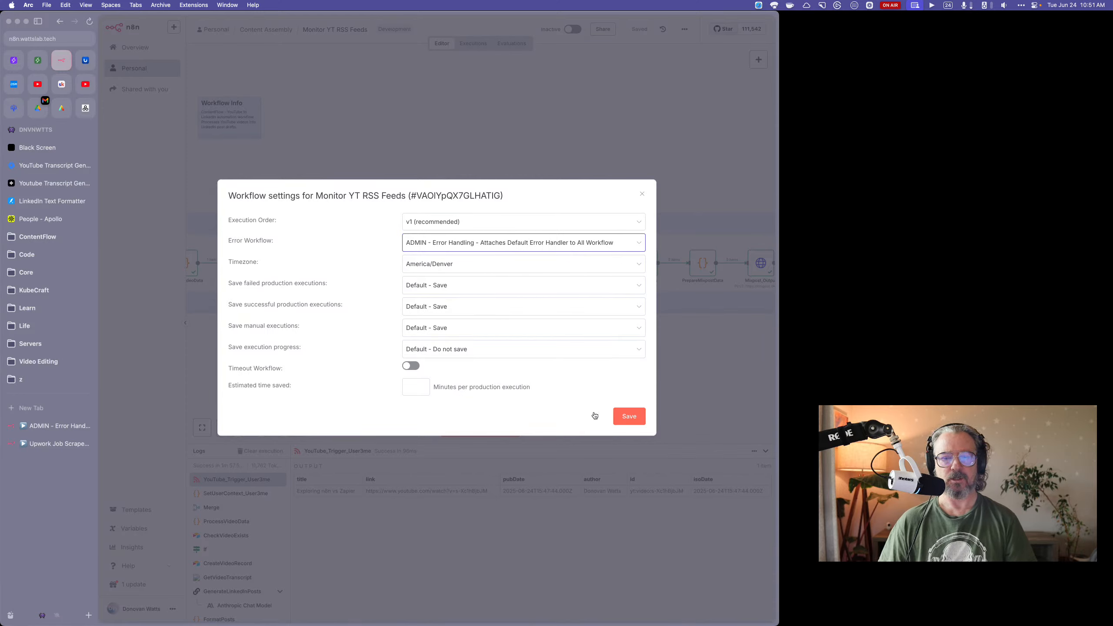
pyautogui.click(612, 420)
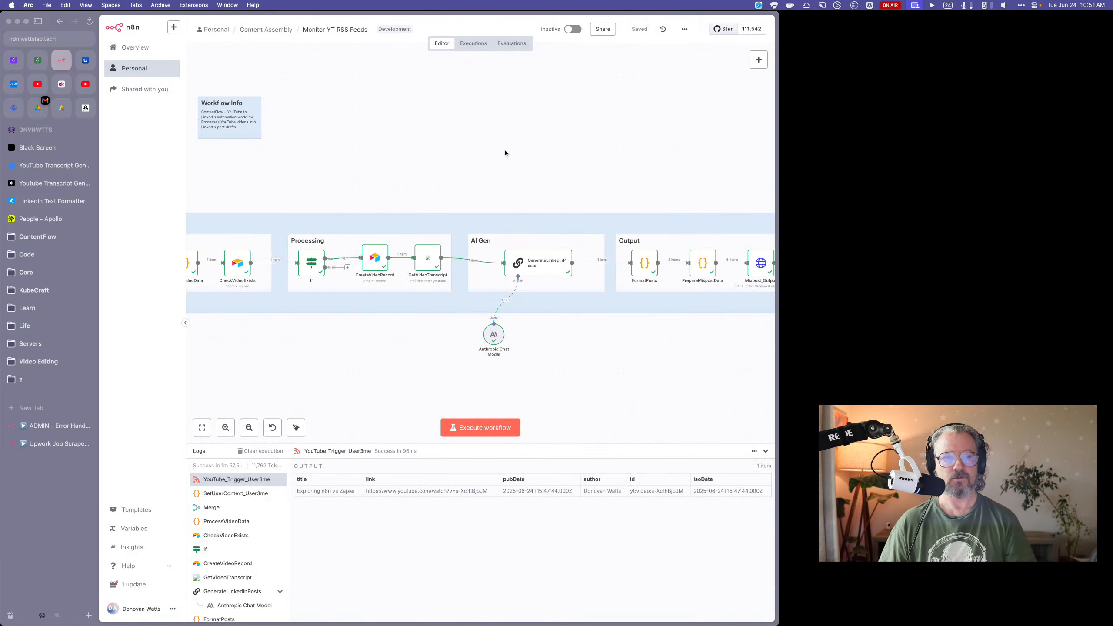
# Step: Switch to the Upwork Job Scraper workflow, leave its open Gmail node, and check the error workflow assigned in the workflow settings
pyautogui.click(49, 425)
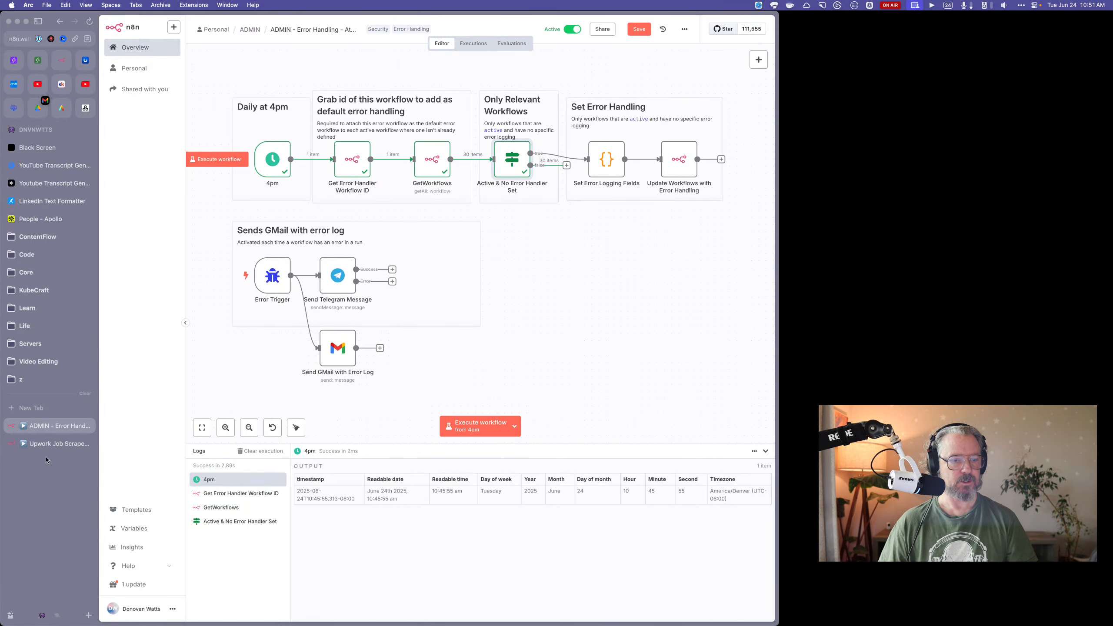
pyautogui.click(56, 444)
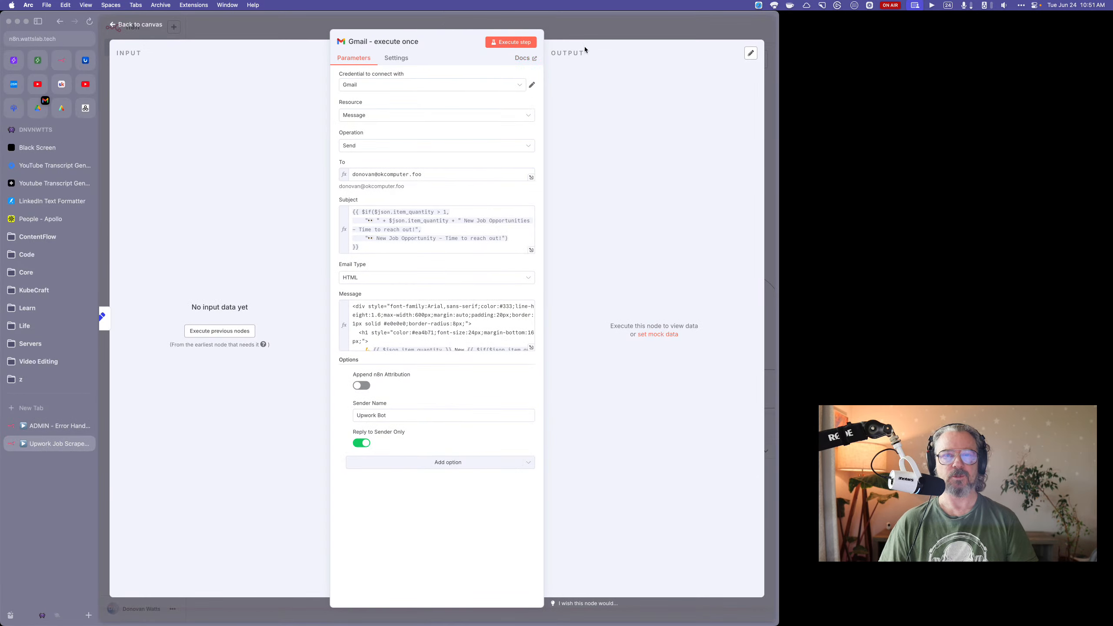
pyautogui.click(597, 34)
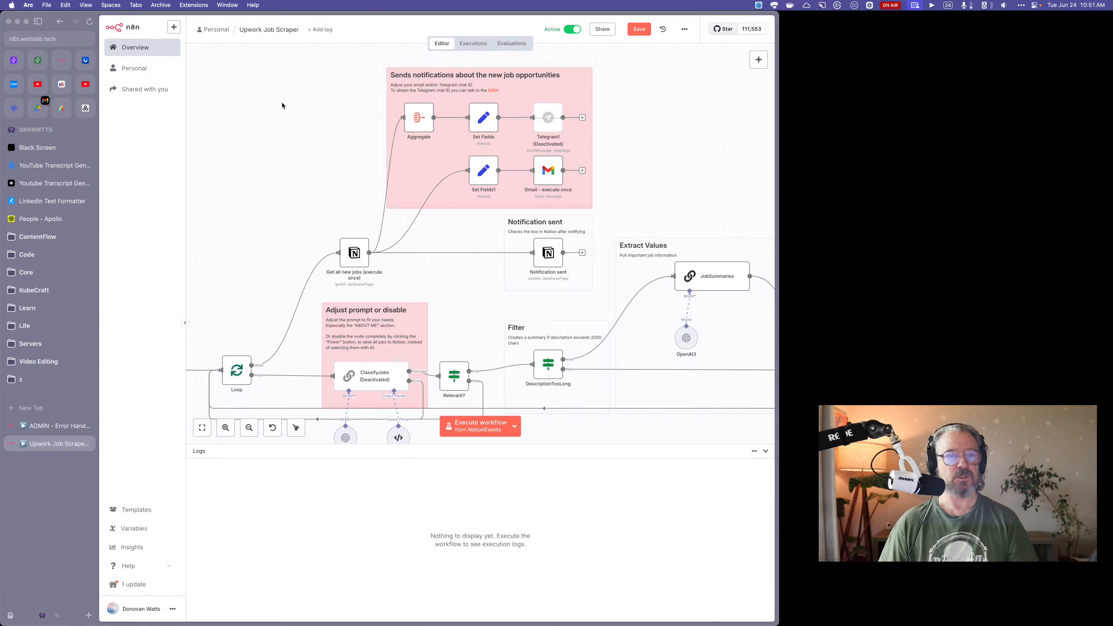
pyautogui.moveTo(550, 125)
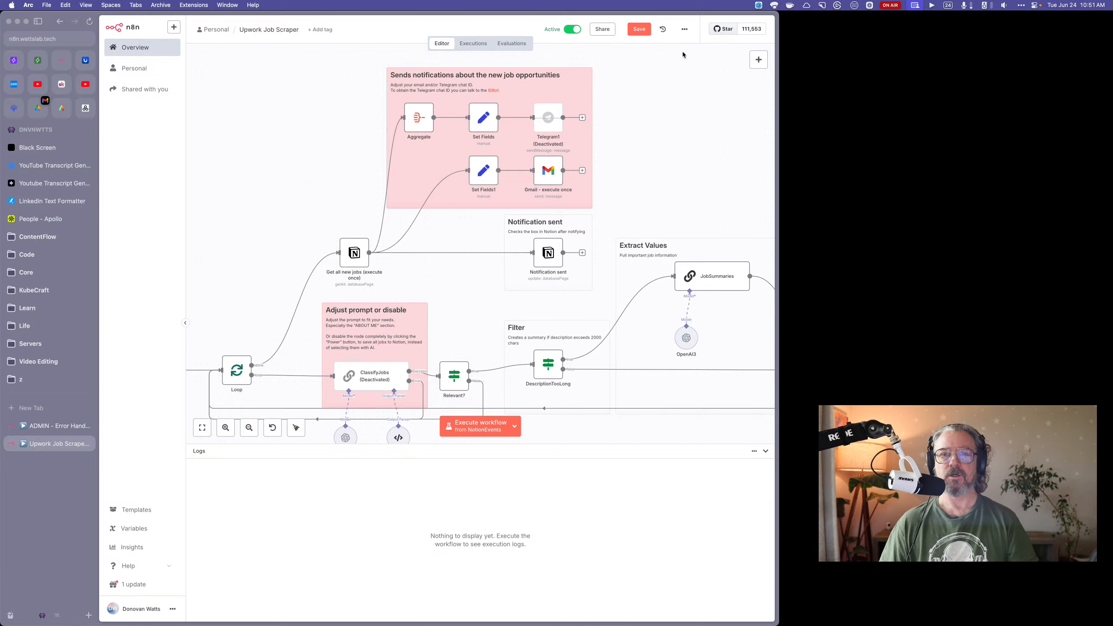
pyautogui.click(684, 29)
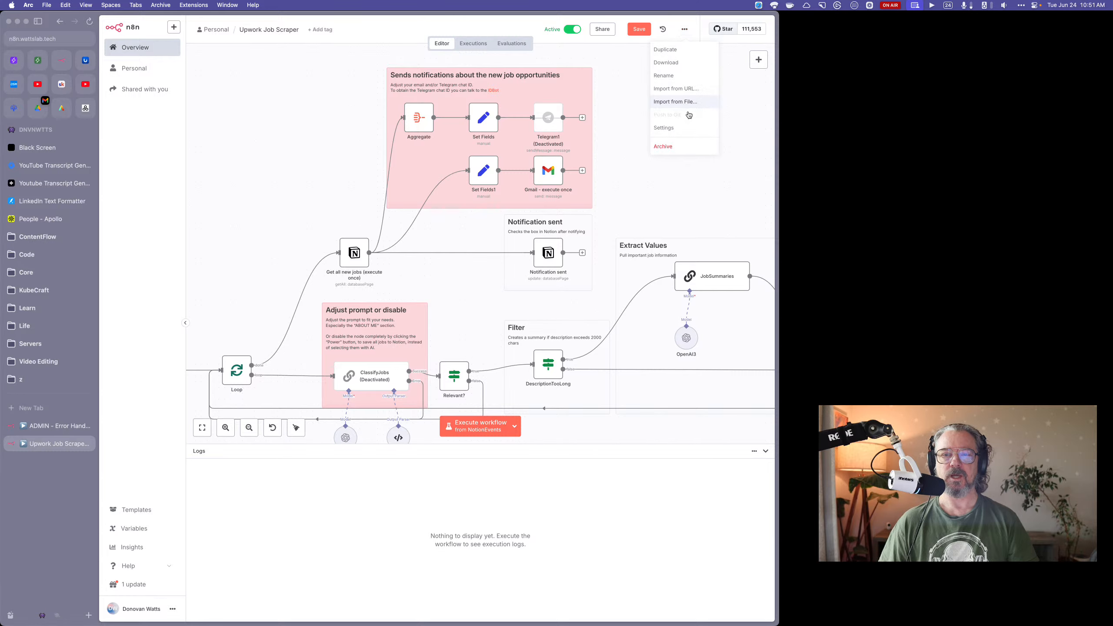
pyautogui.click(690, 128)
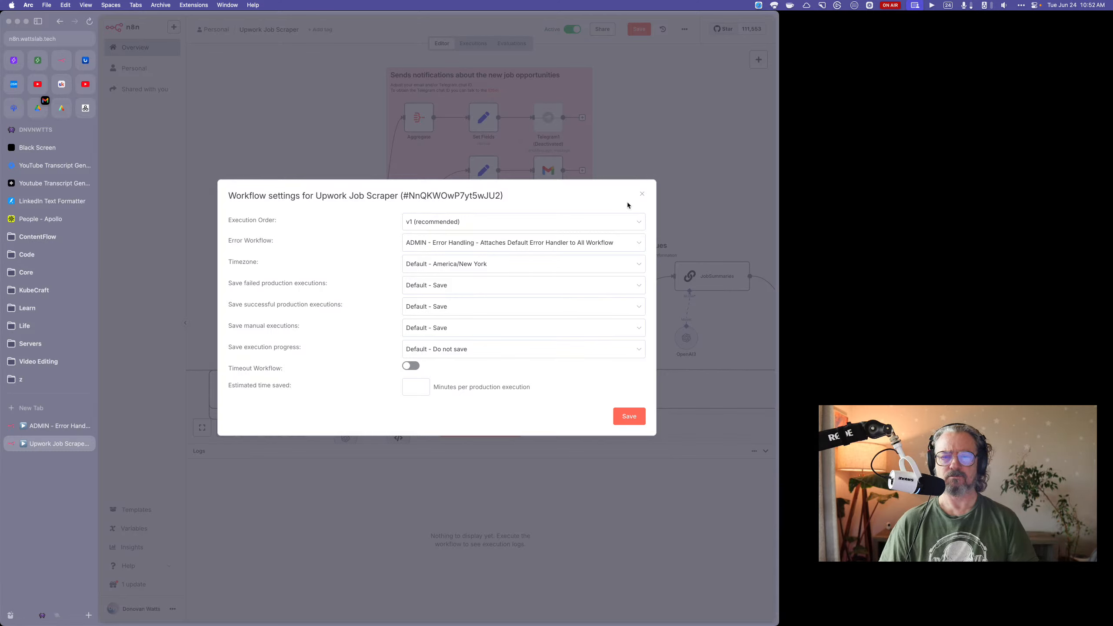
pyautogui.click(642, 195)
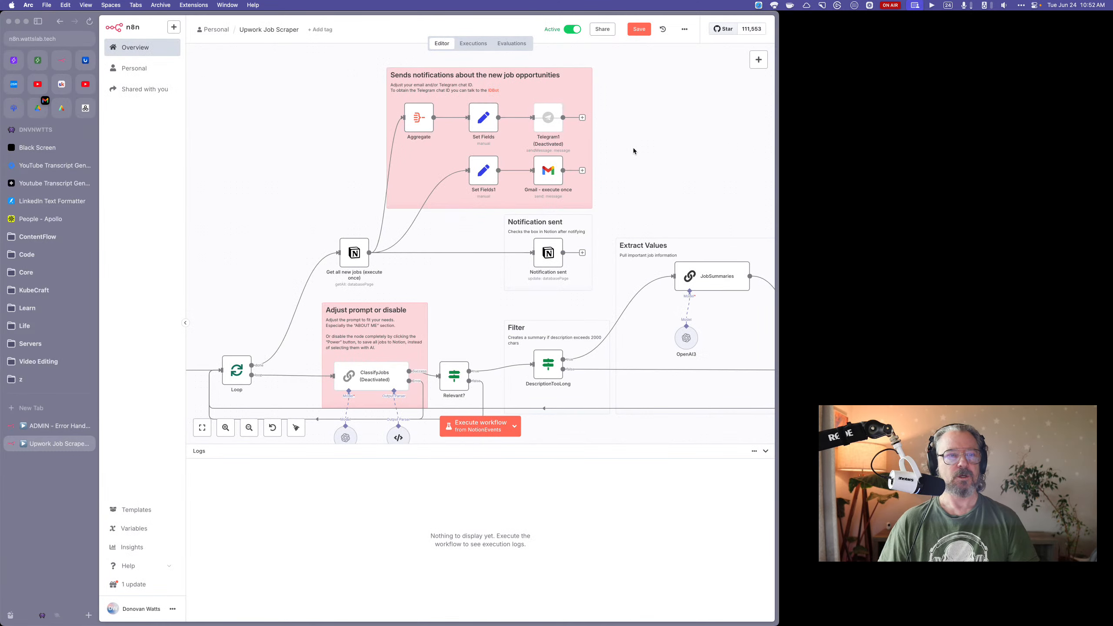